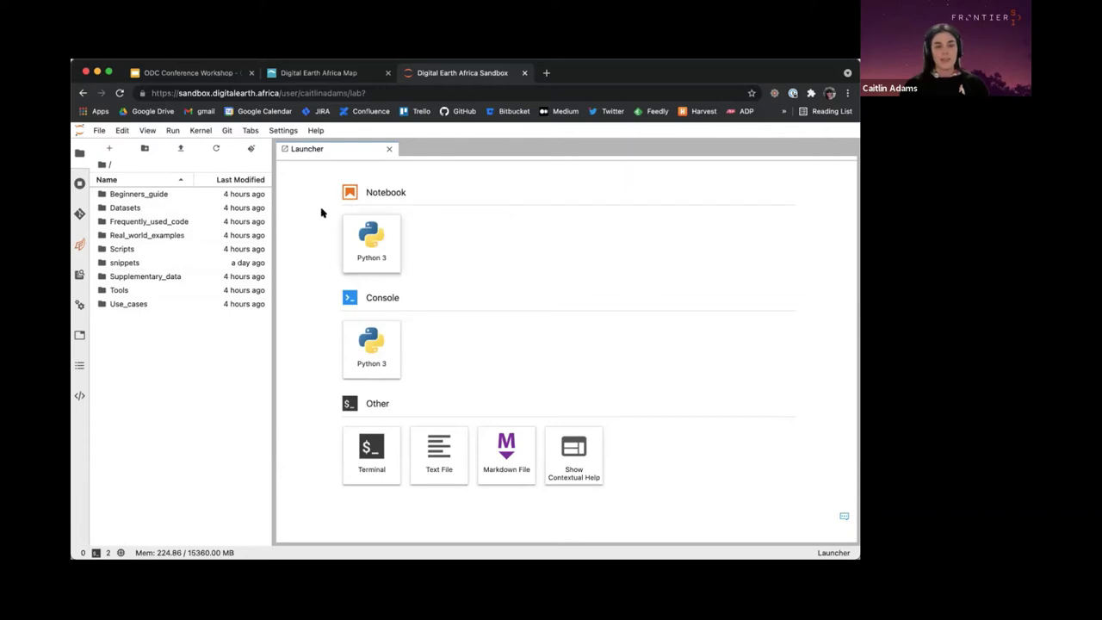
# Step: Create a new Python 3 notebook and rename it ODCworkshop.ipynb
pyautogui.click(383, 247)
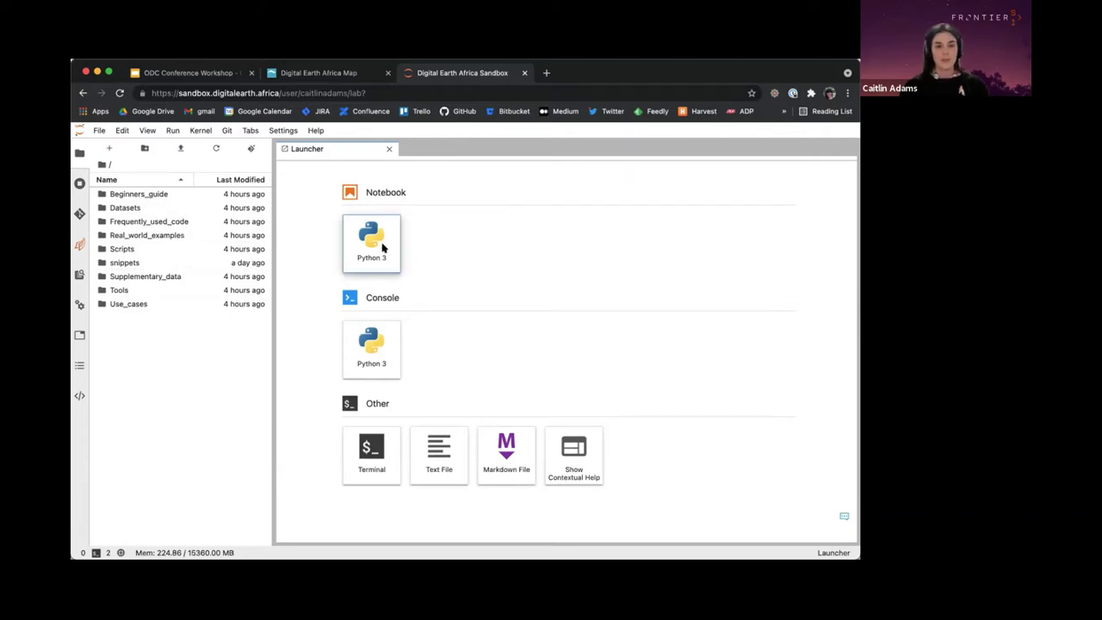
pyautogui.rightClick(326, 149)
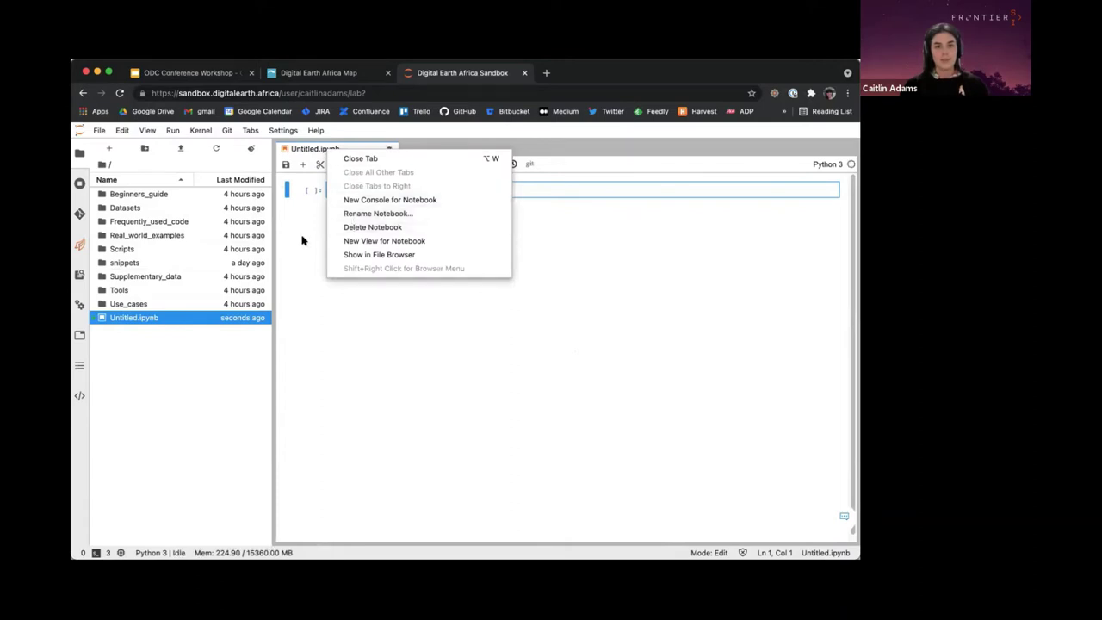
pyautogui.click(362, 215)
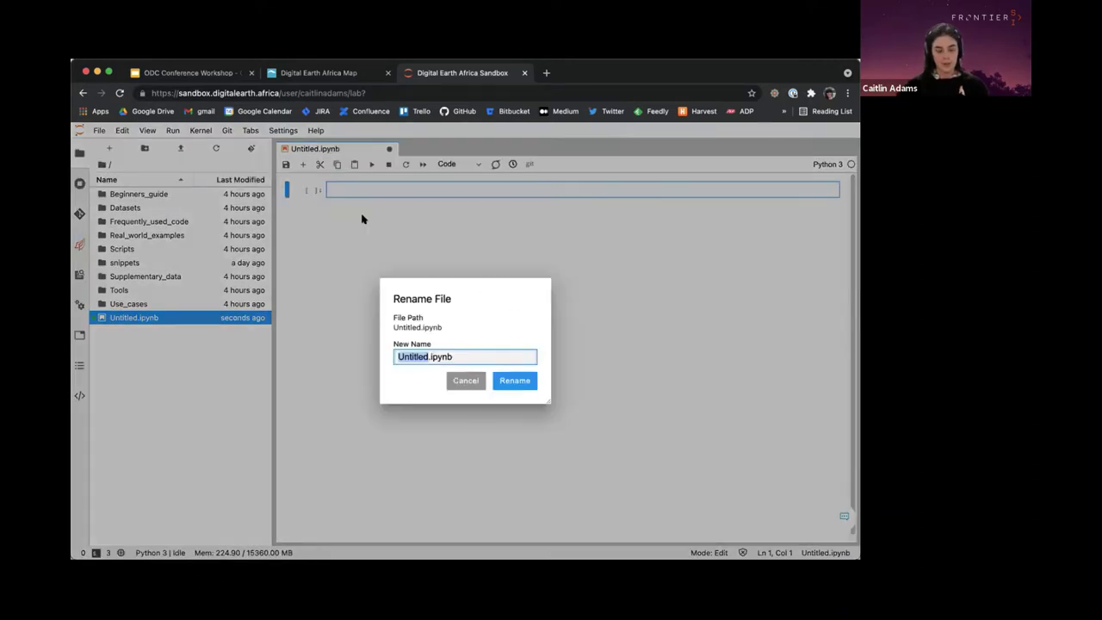
pyautogui.write('ODC')
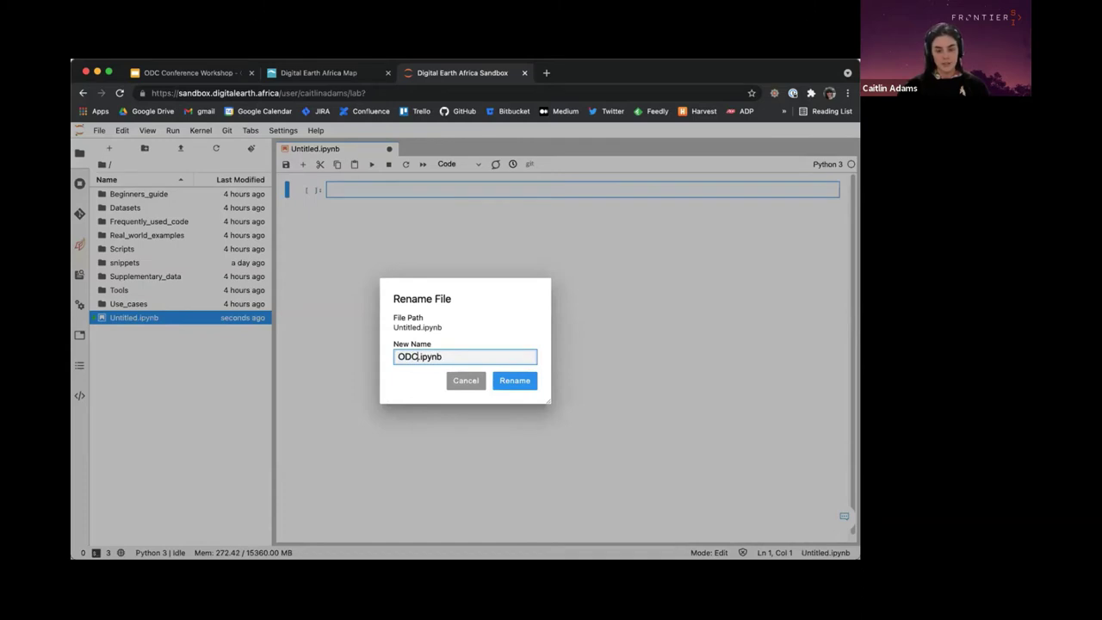
pyautogui.write('workshop')
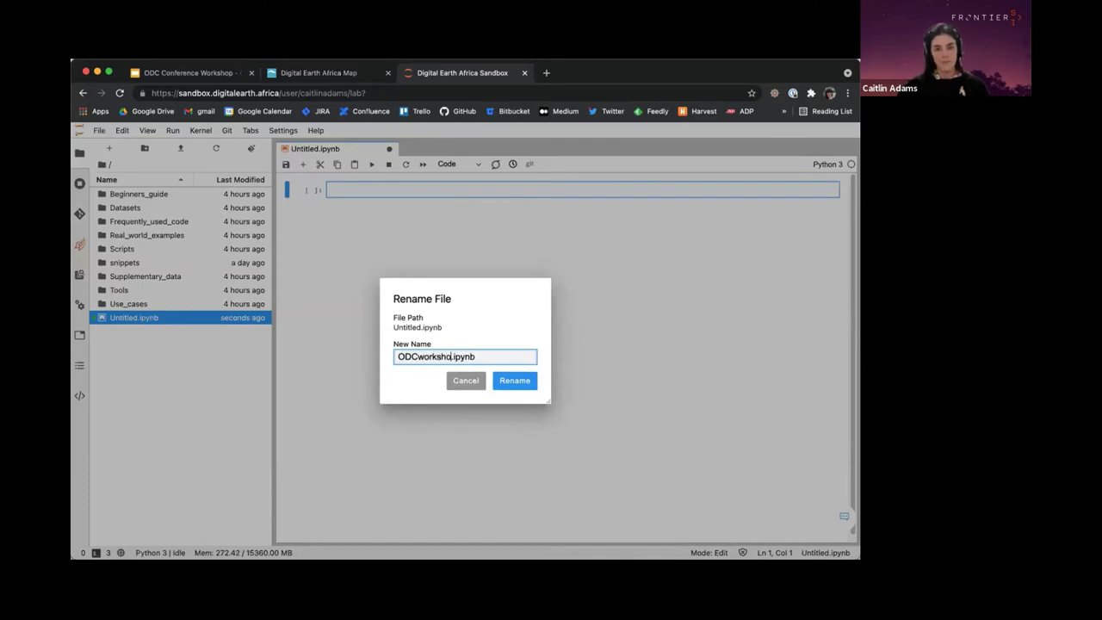
pyautogui.click(515, 380)
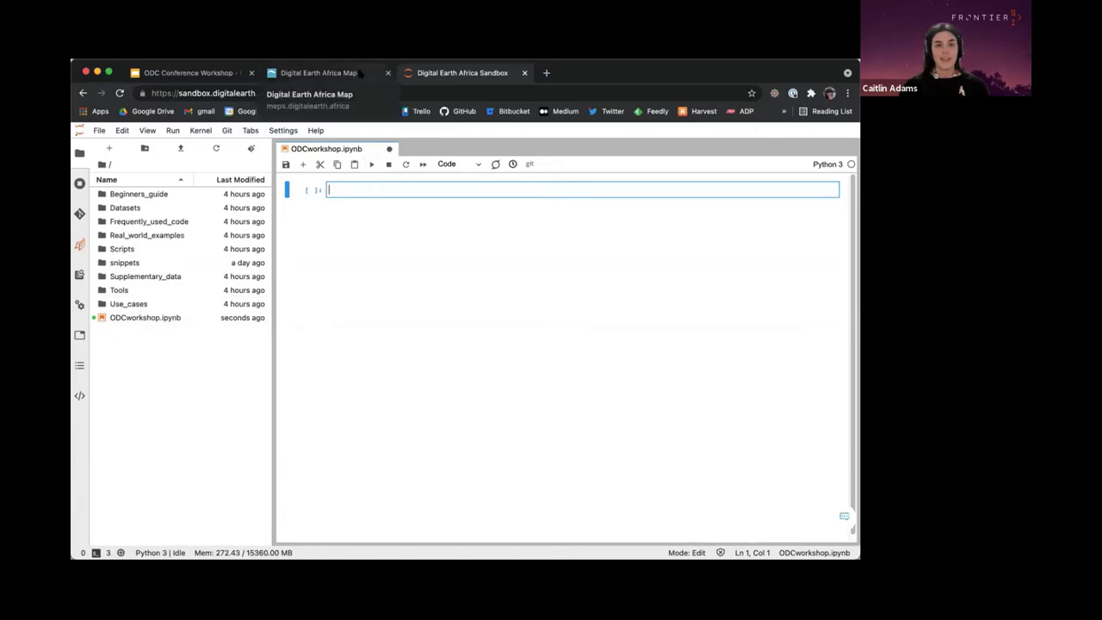
# Step: In the Digital Earth Africa Map, dismiss the welcome message and go to the location Cairo, Egypt
pyautogui.click(361, 74)
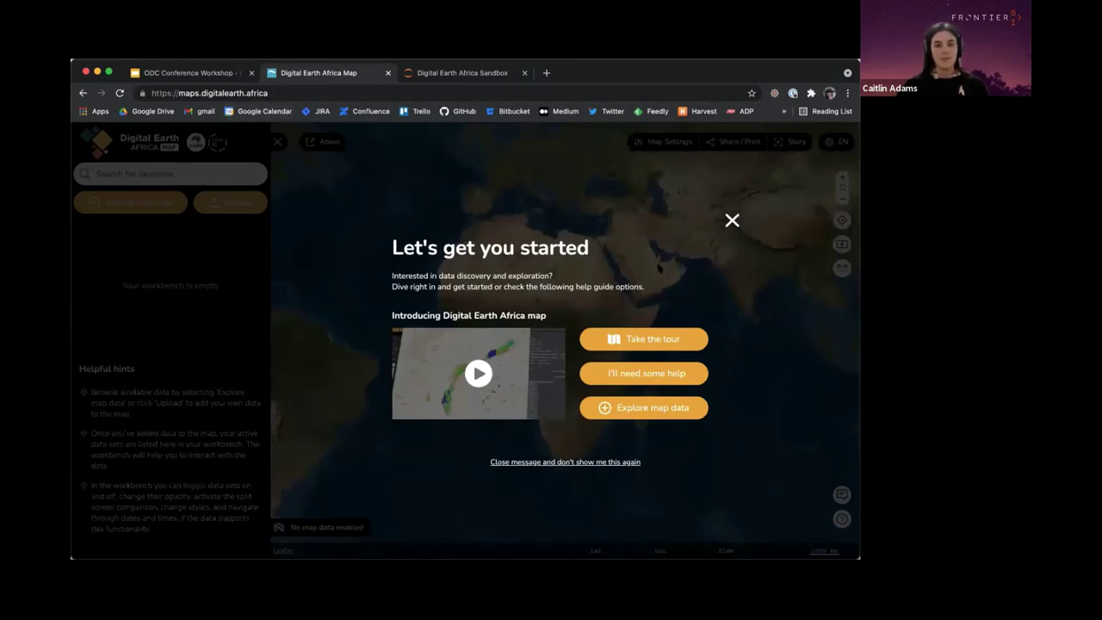
pyautogui.press('Tab')
pyautogui.press('Return')
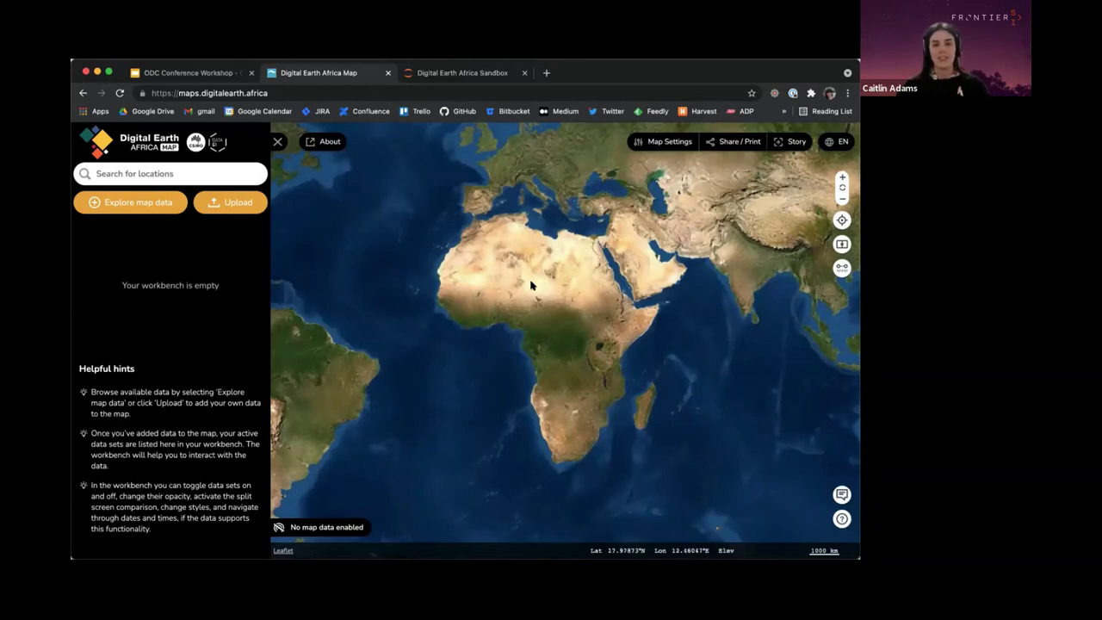
pyautogui.click(170, 173)
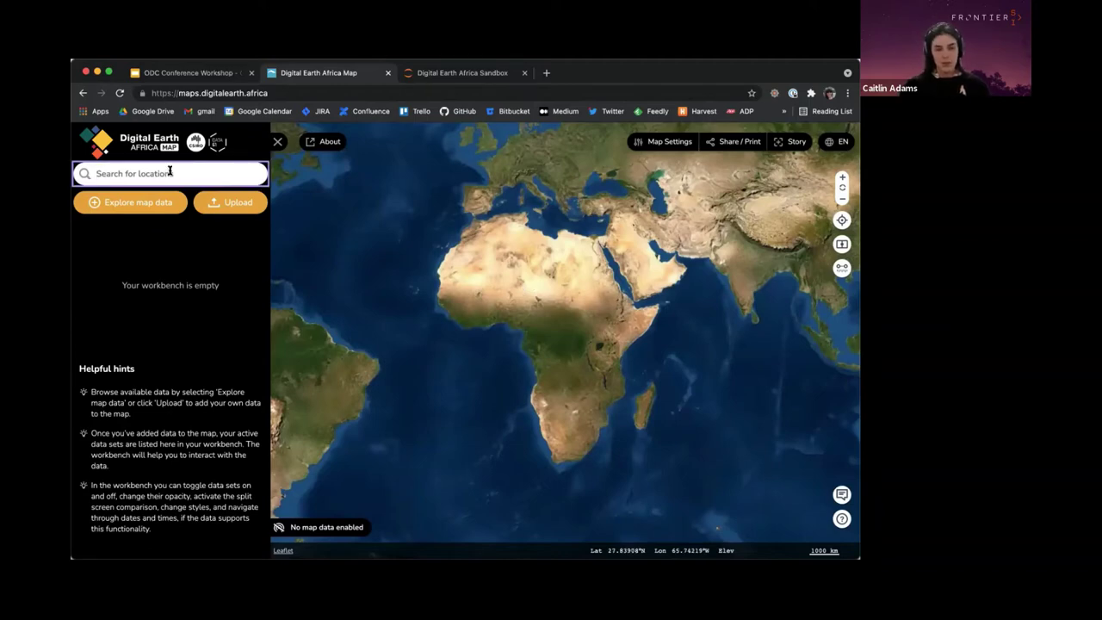
pyautogui.write('Cait')
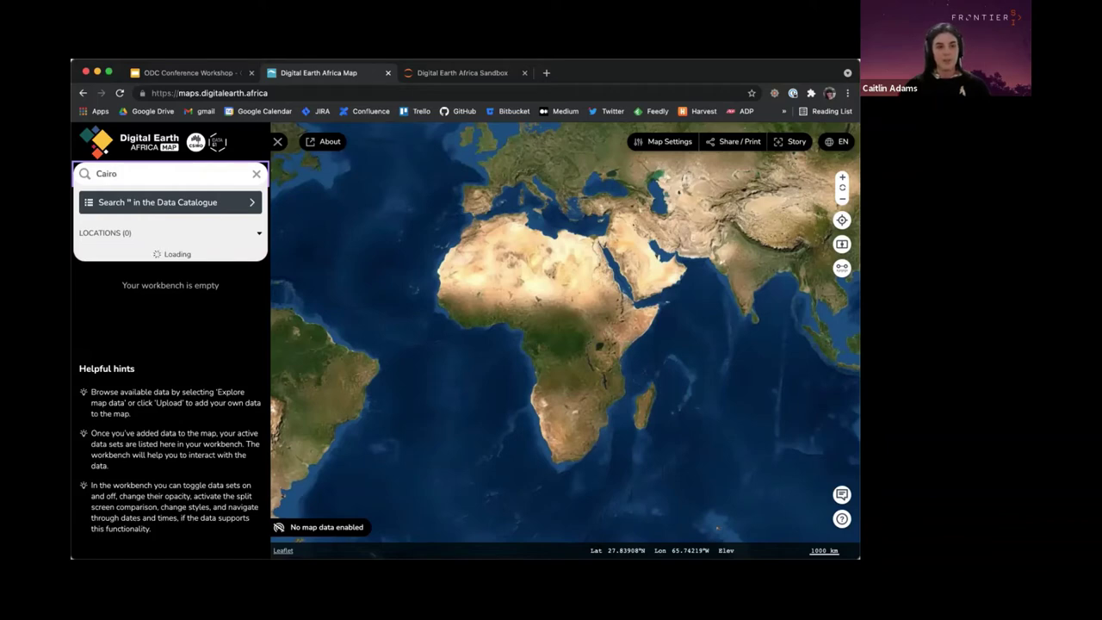
pyautogui.write('o')
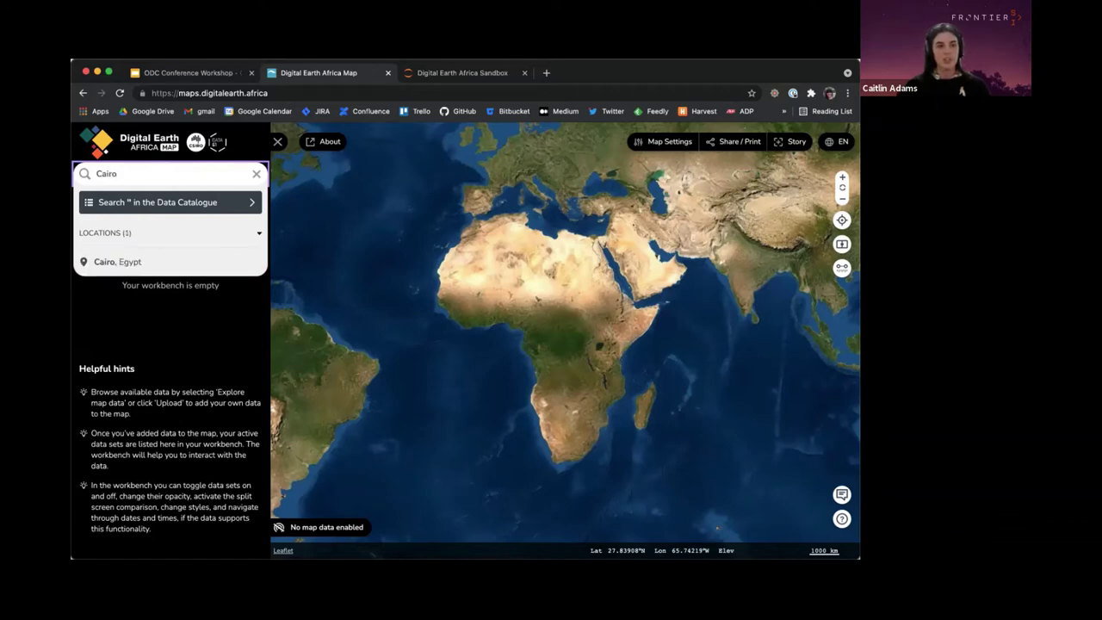
pyautogui.click(133, 262)
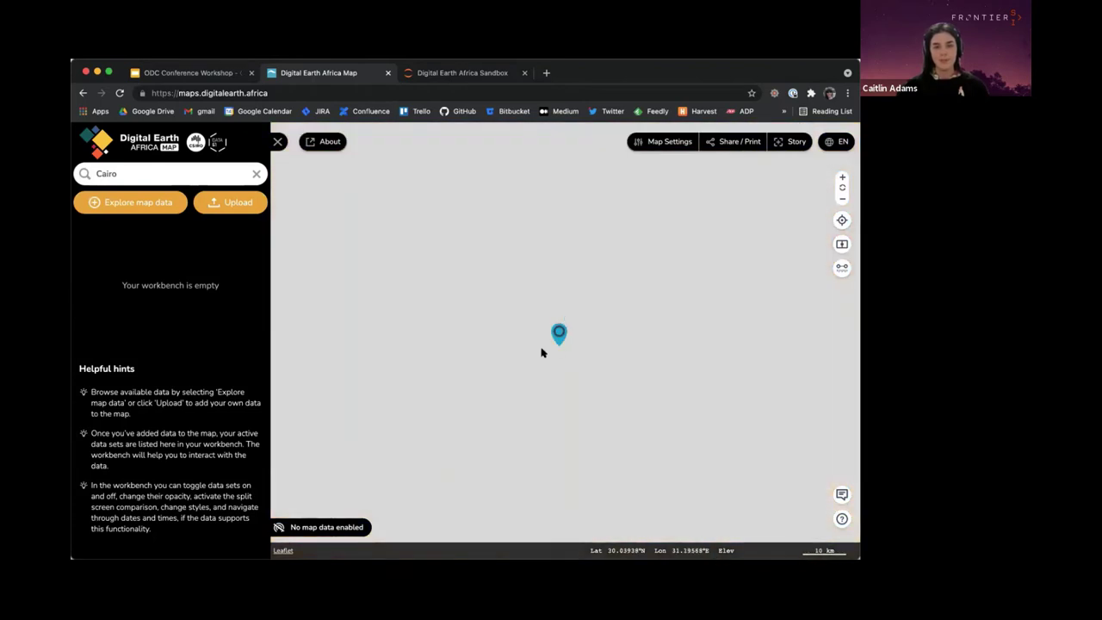
pyautogui.click(659, 145)
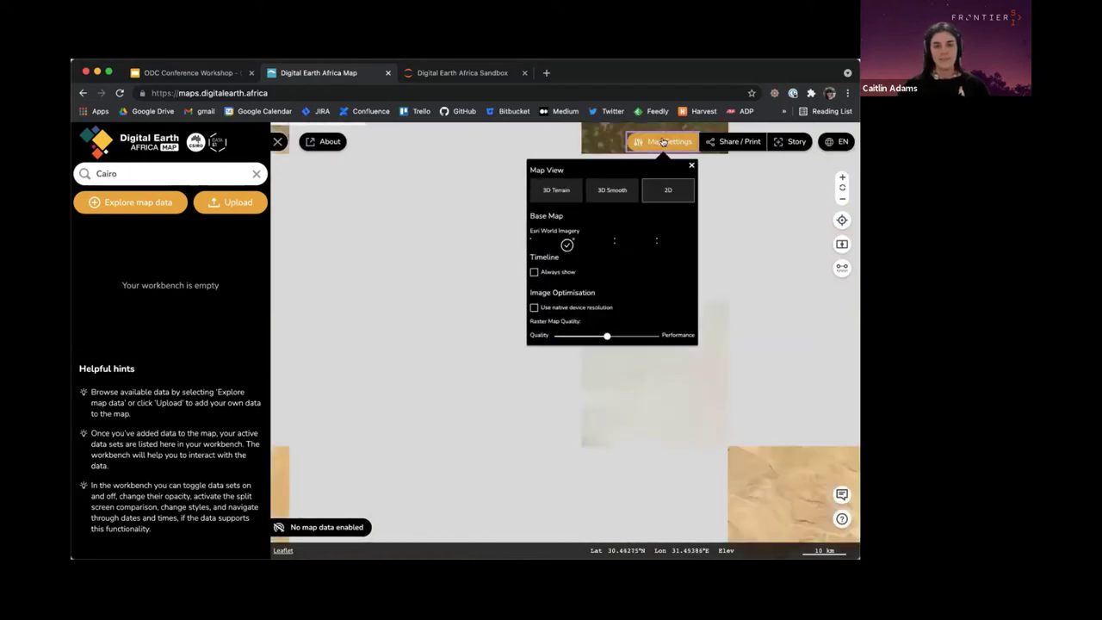
pyautogui.press('Escape')
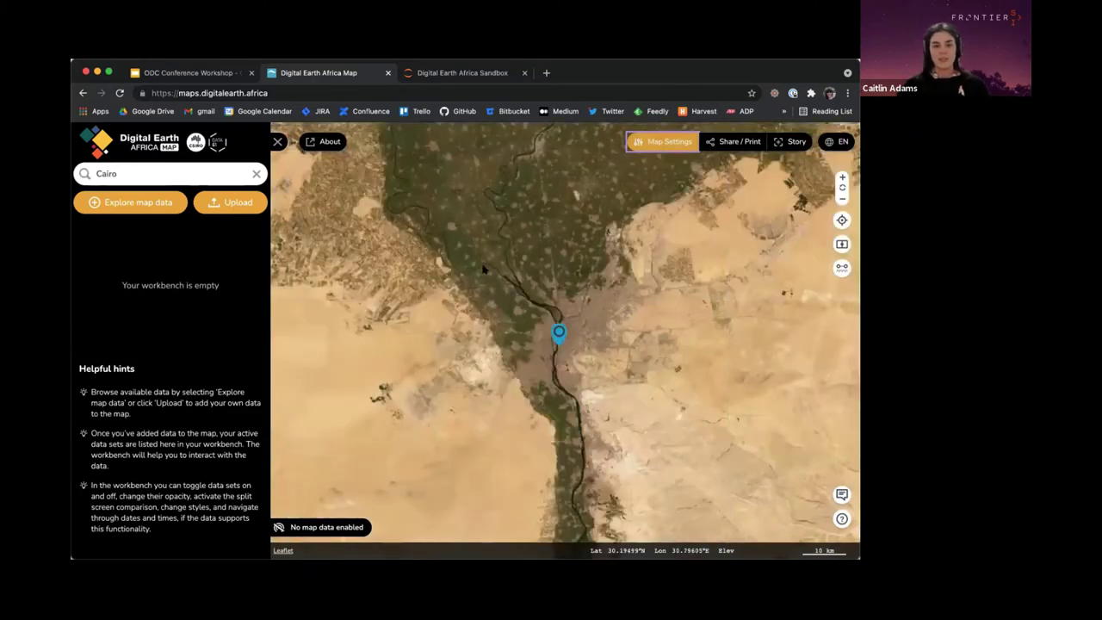
# Step: Pick a point southwest of the circular fields northwest of Cairo, about 30.208°N, 30.500°E, and copy its latitude and longitude
pyautogui.moveTo(485, 270)
pyautogui.mouseDown()
pyautogui.moveTo(570, 285)
pyautogui.moveTo(557, 290)
pyautogui.mouseUp()
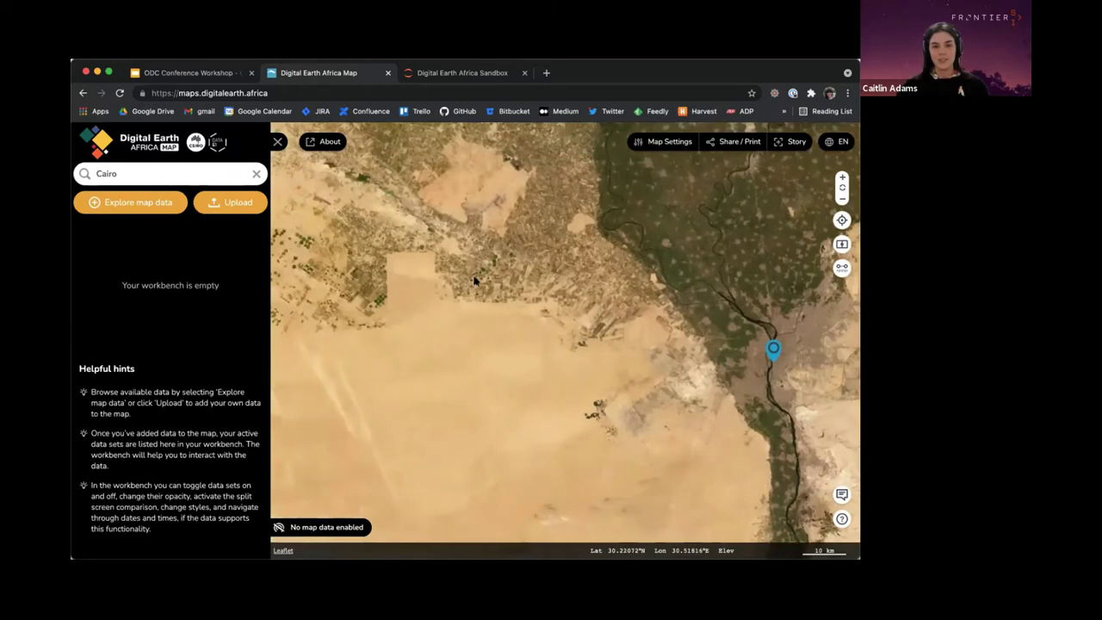
pyautogui.scroll(5, 473, 280)
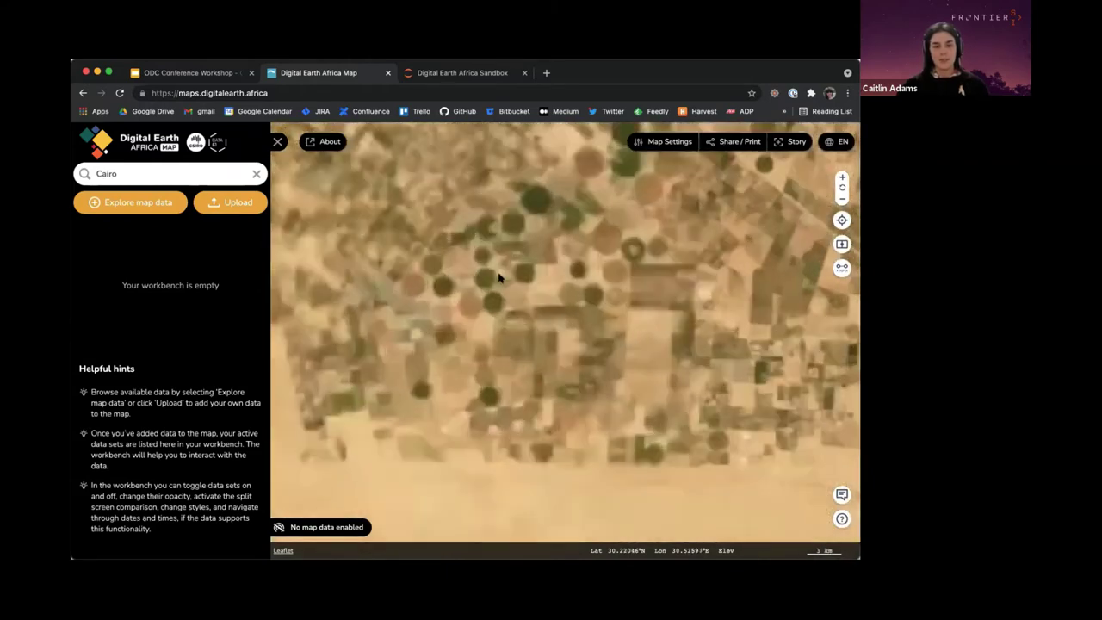
pyautogui.scroll(3, 498, 276)
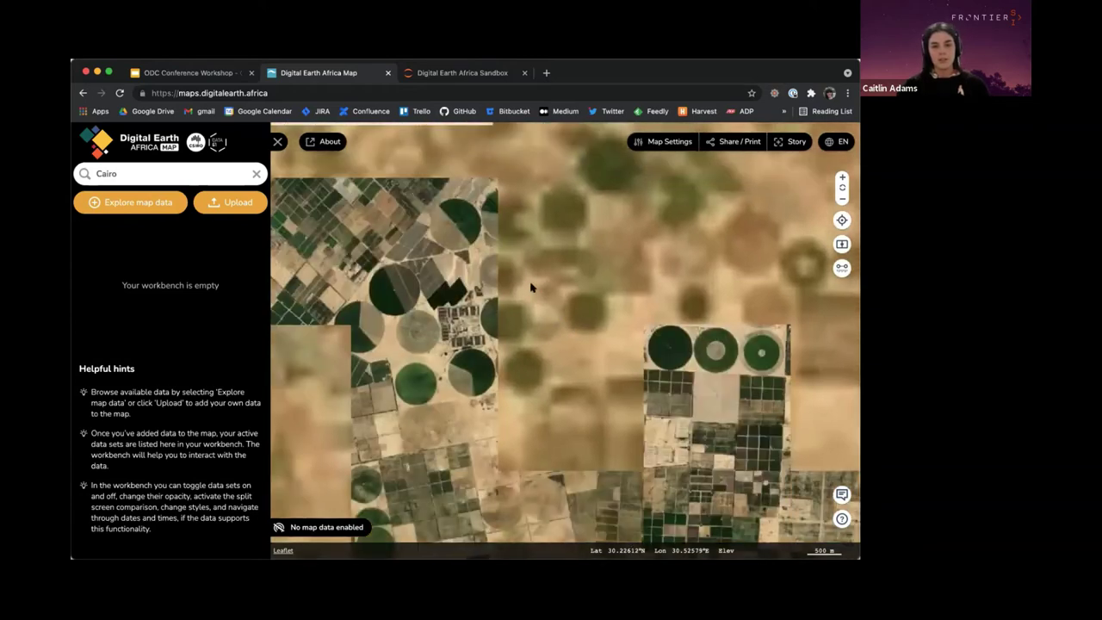
pyautogui.moveTo(525, 292); pyautogui.dragTo(503, 327)
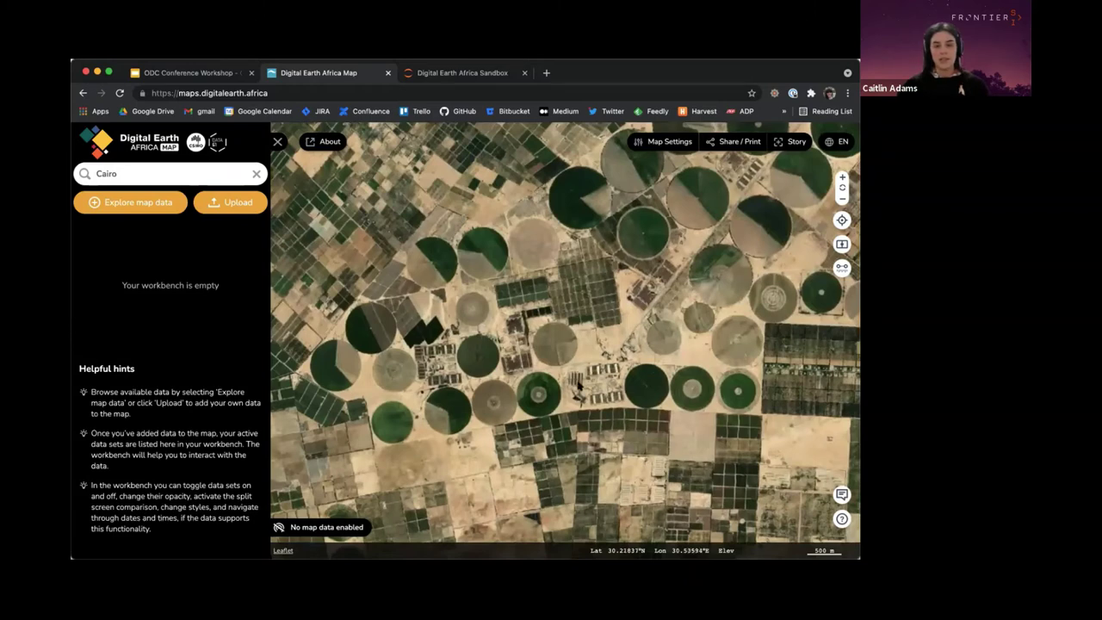
pyautogui.click(342, 465)
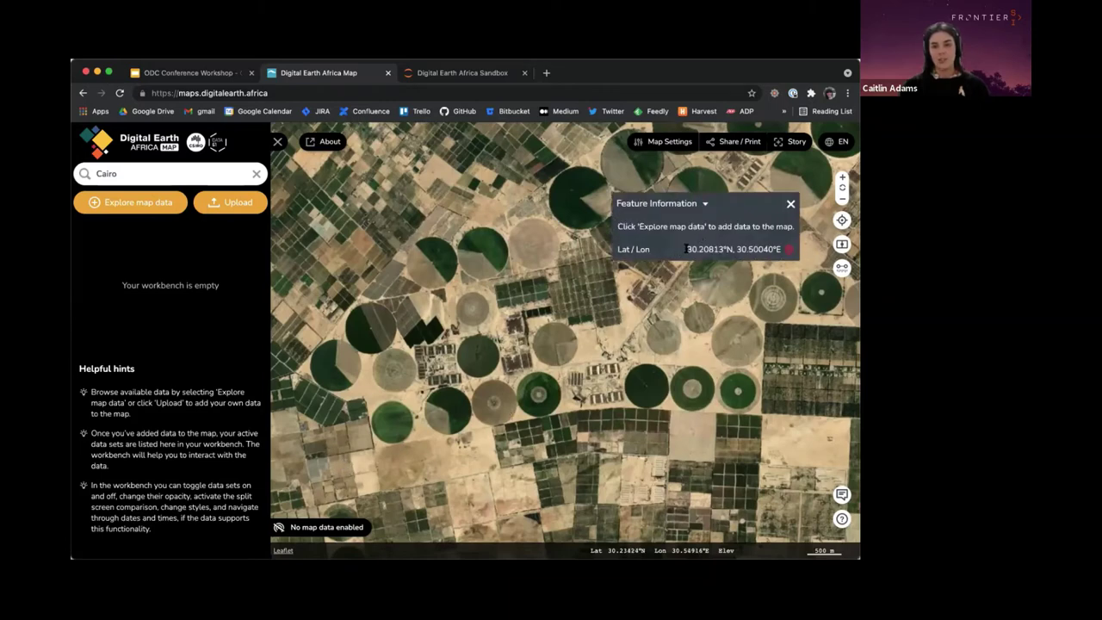
pyautogui.moveTo(686, 248); pyautogui.dragTo(778, 249)
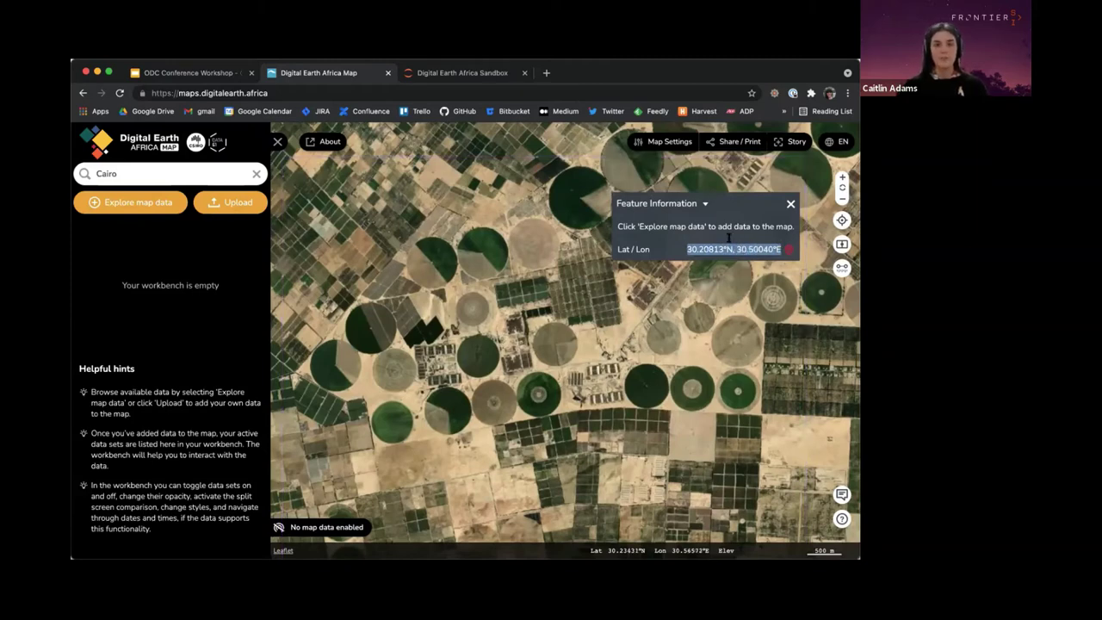
# Step: In the Sandbox notebook, make the first cell Markdown, enter the coordinates 30.20813°N, 30.50040°E and render it
pyautogui.click(469, 73)
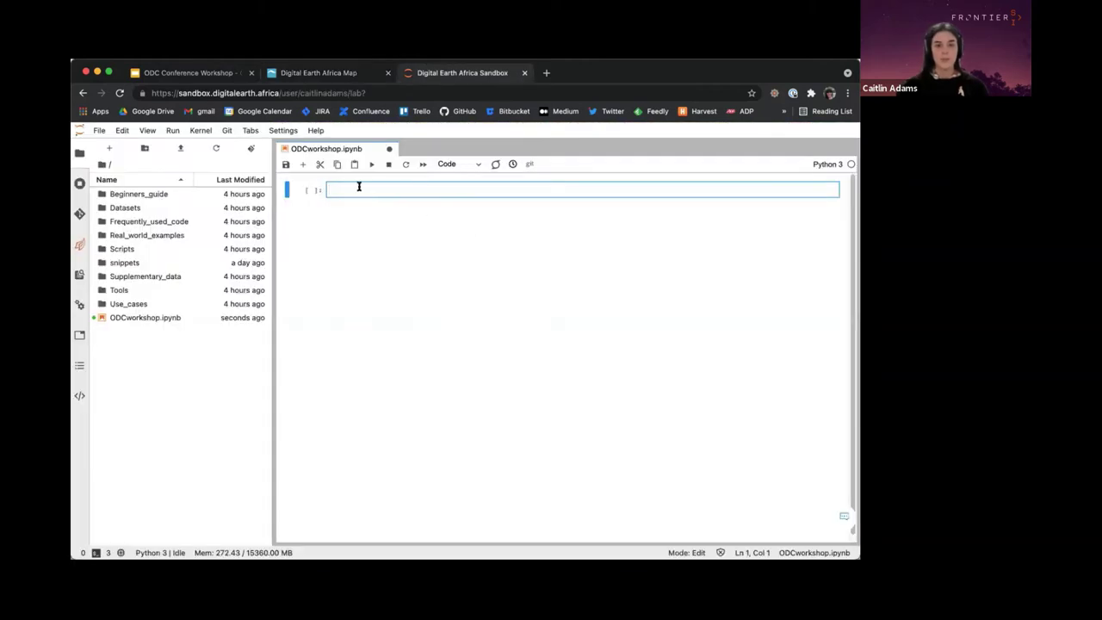
pyautogui.click(450, 163)
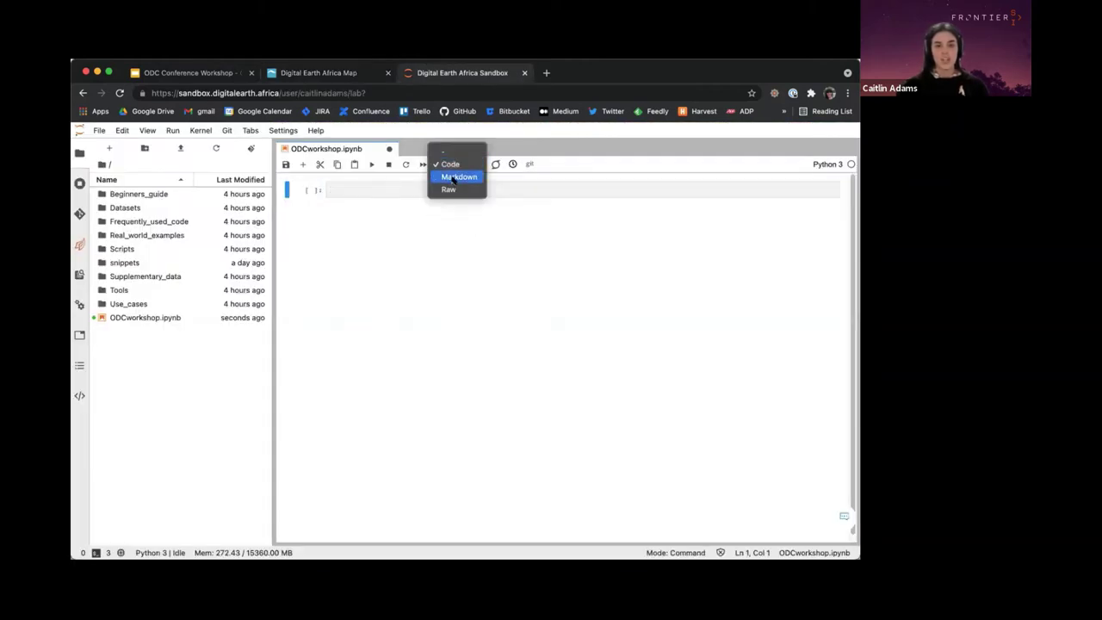
pyautogui.click(454, 177)
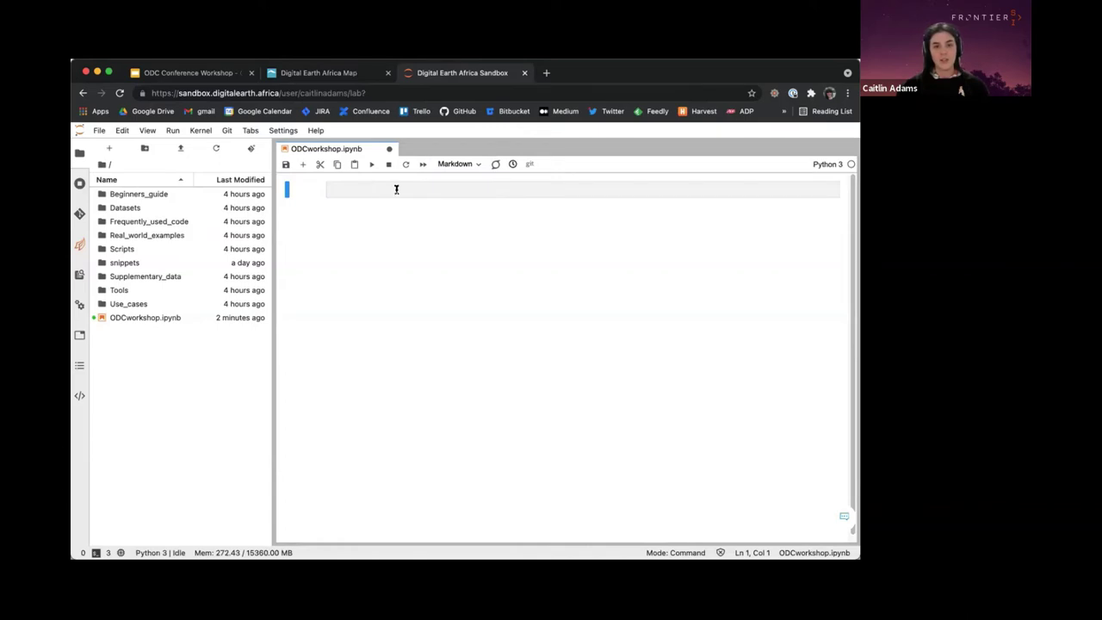
pyautogui.click(396, 189)
pyautogui.write('30.20813°N, 30.50040°E')
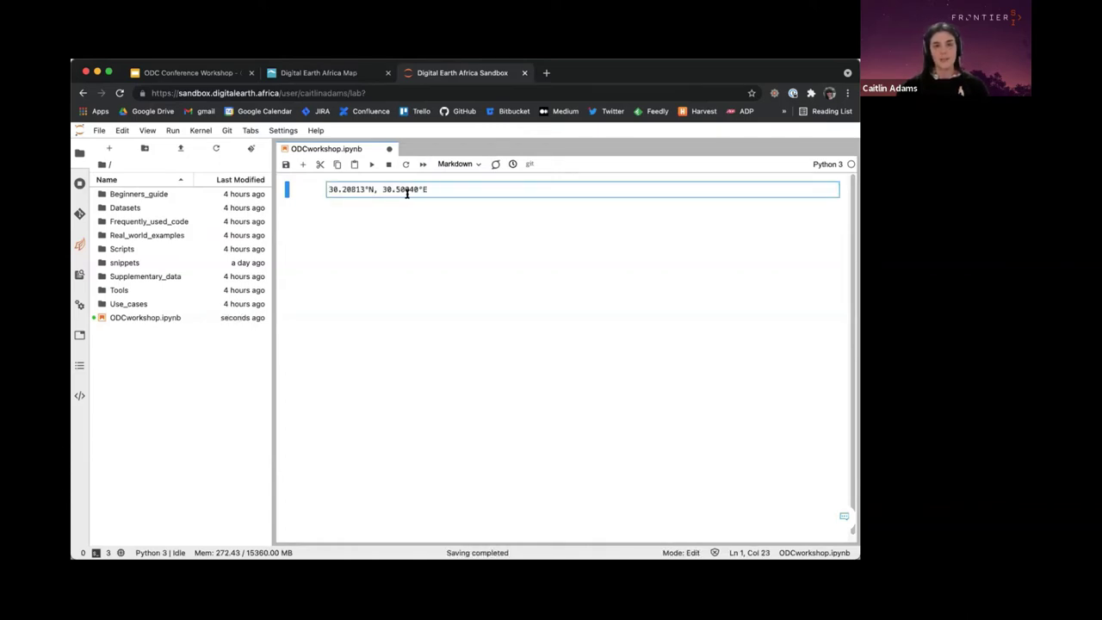
pyautogui.press('Return')
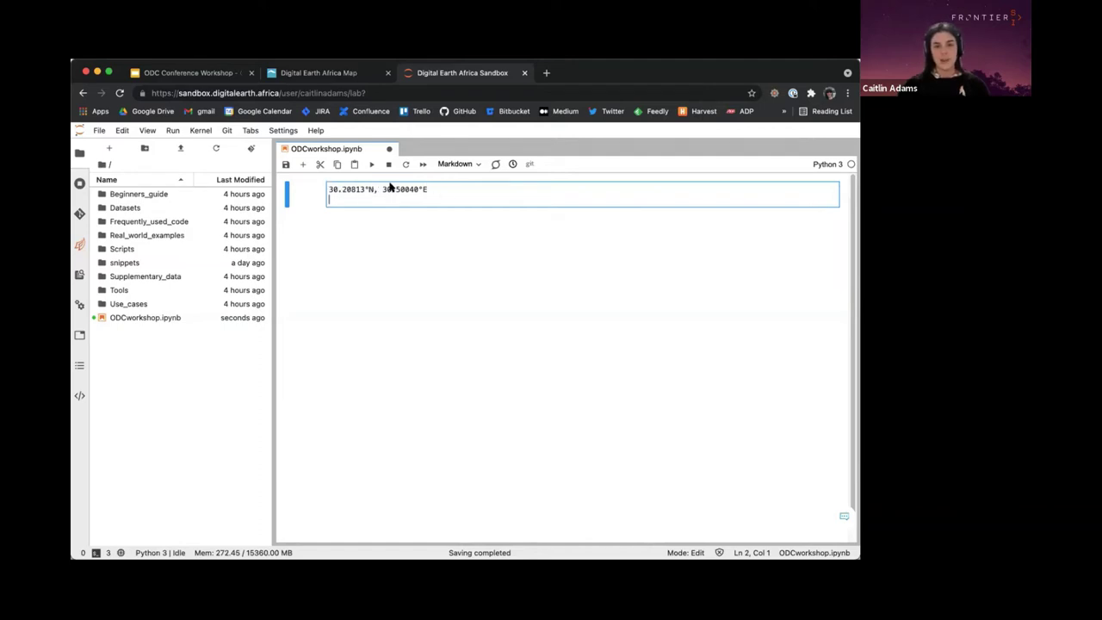
pyautogui.hotkey('shift', 'Return')
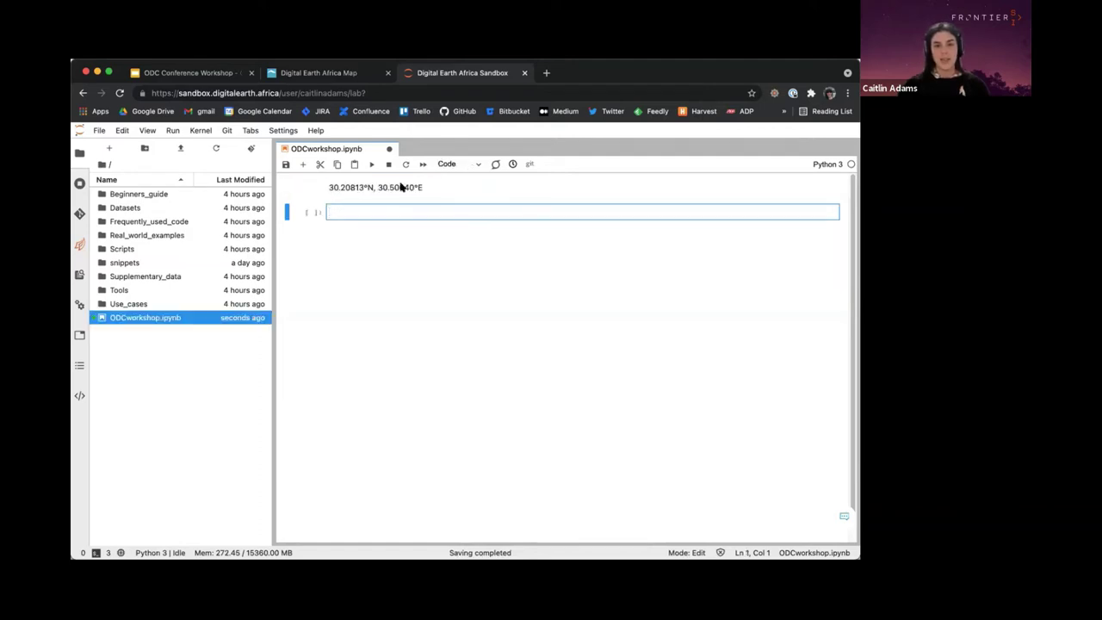
# Step: Label the coordinates in the Markdown cell with the prefix "bottom left: "
pyautogui.doubleClick(358, 191)
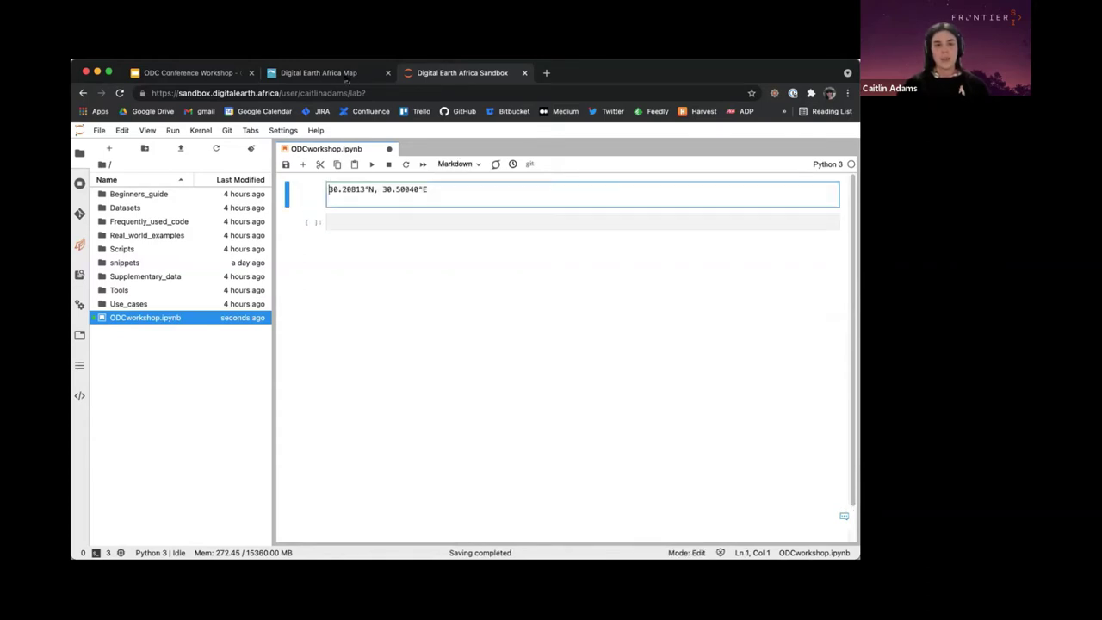
pyautogui.click(346, 76)
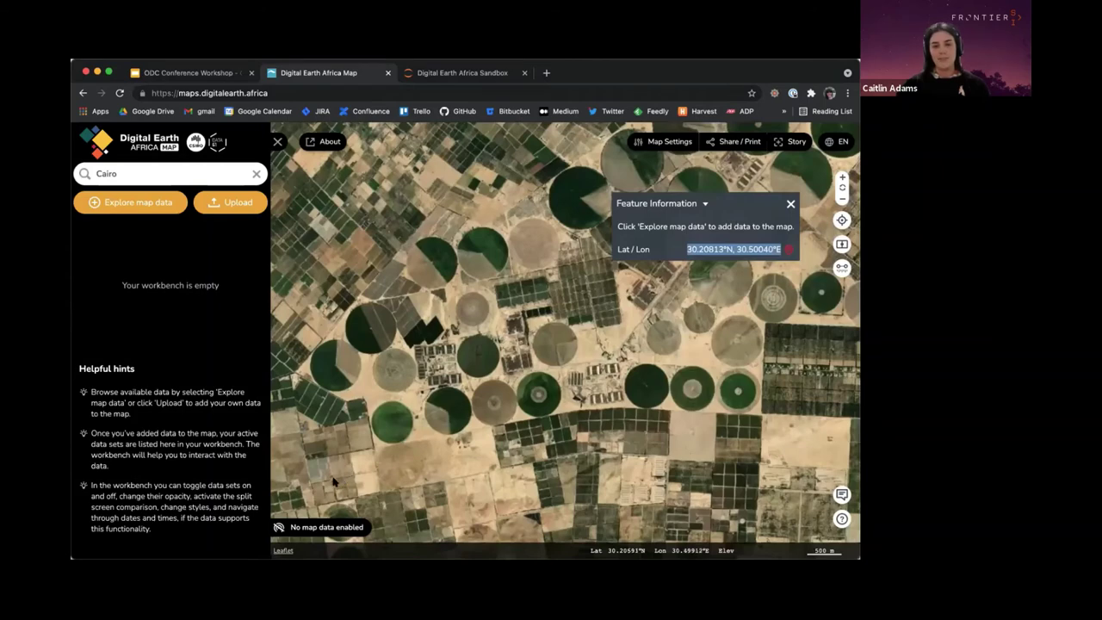
pyautogui.click(476, 80)
pyautogui.write('botto')
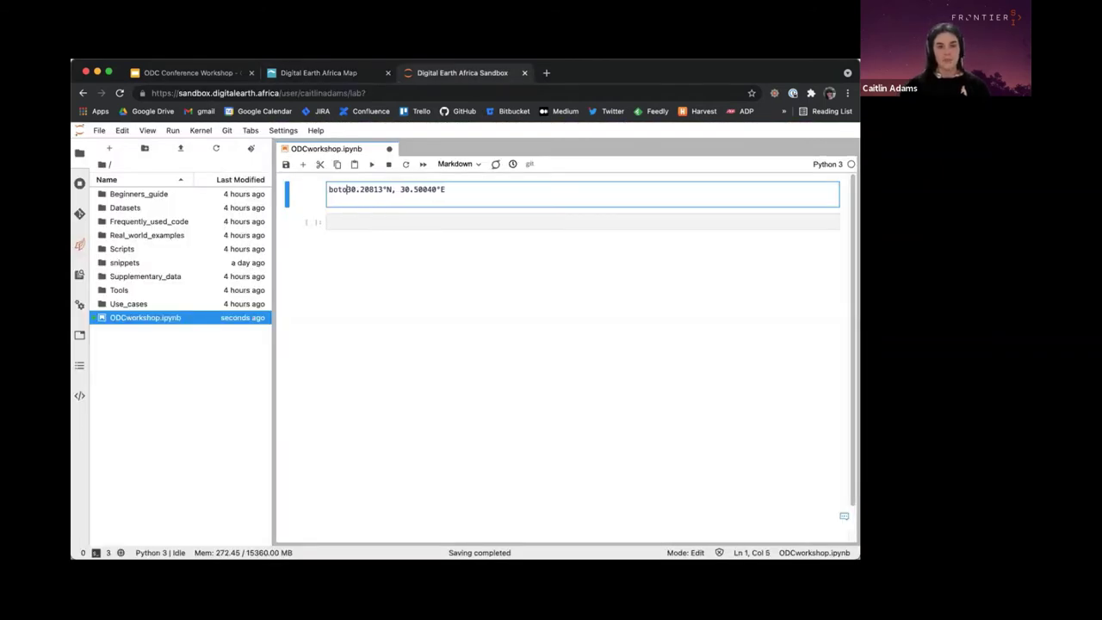
pyautogui.write('m left')
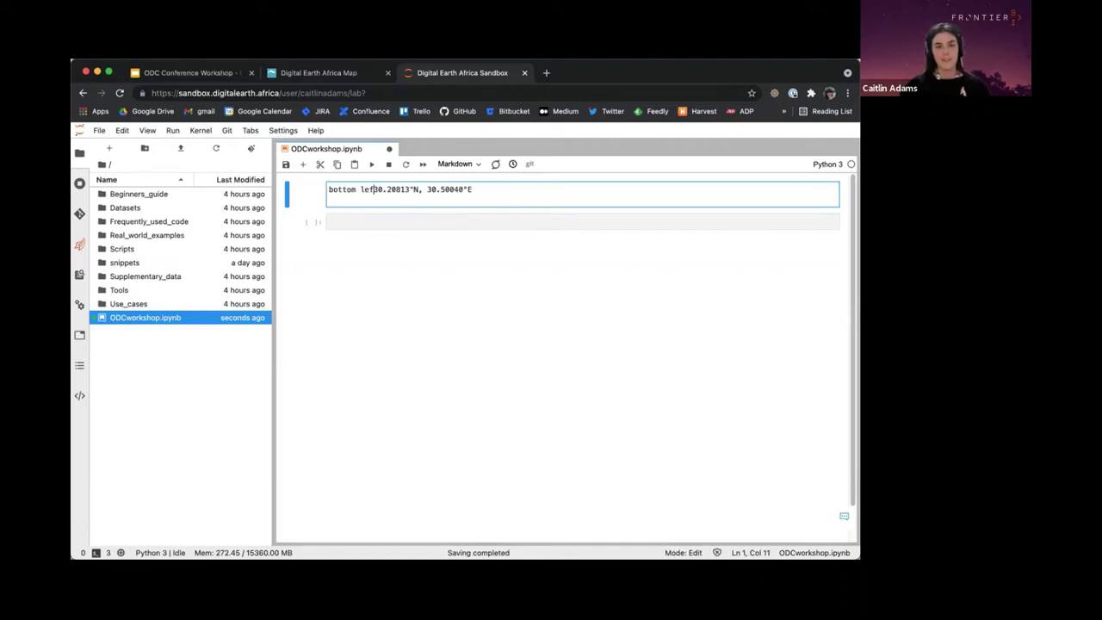
pyautogui.write(':')
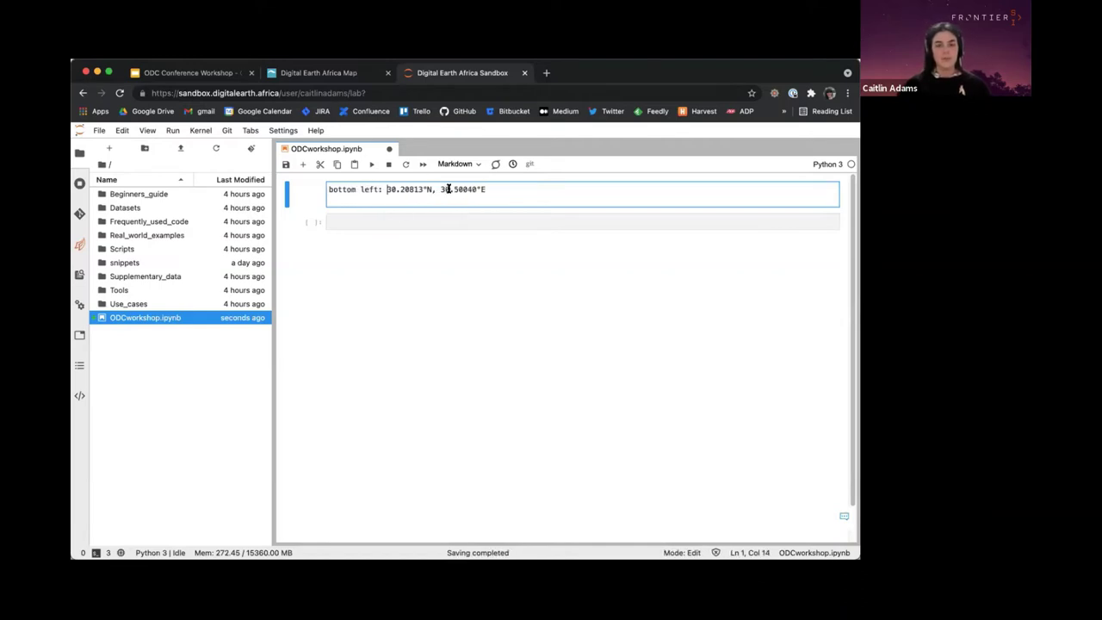
# Step: In the map, copy the coordinates of a point northeast of the circular fields, about 30.245°N, 30.568°E, and return to the notebook
pyautogui.click(354, 76)
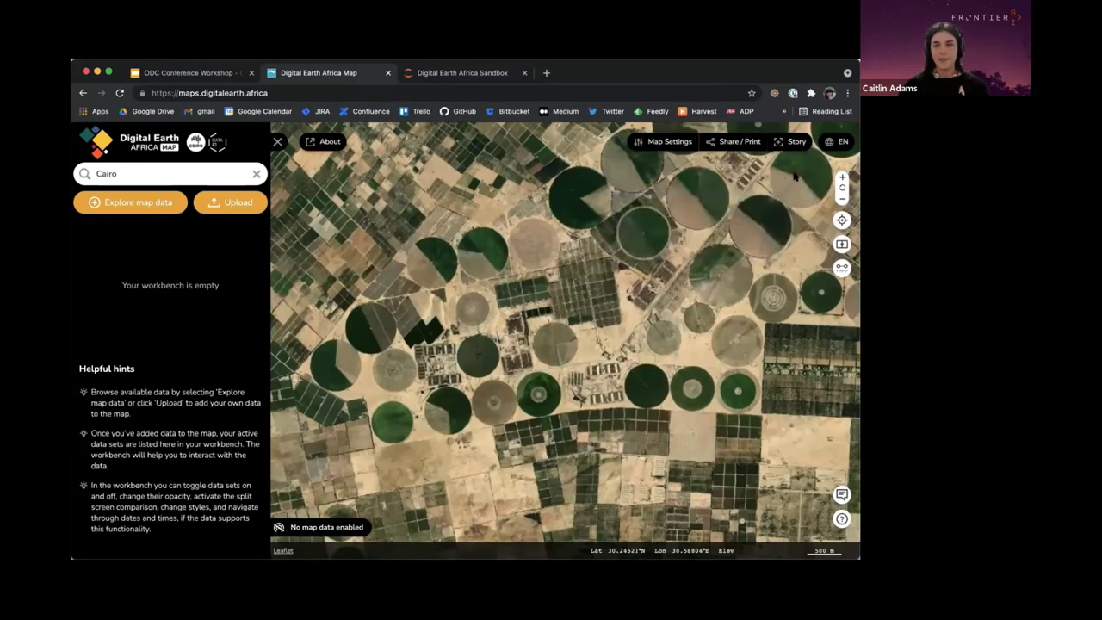
pyautogui.click(795, 175)
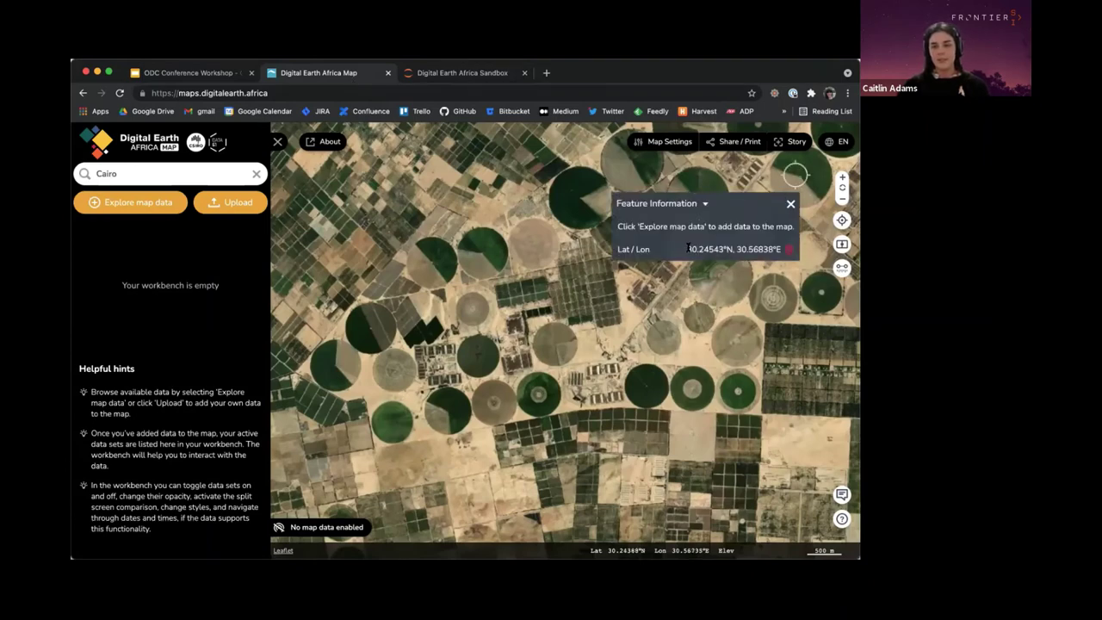
pyautogui.moveTo(686, 249); pyautogui.dragTo(779, 249)
pyautogui.press('super+c')
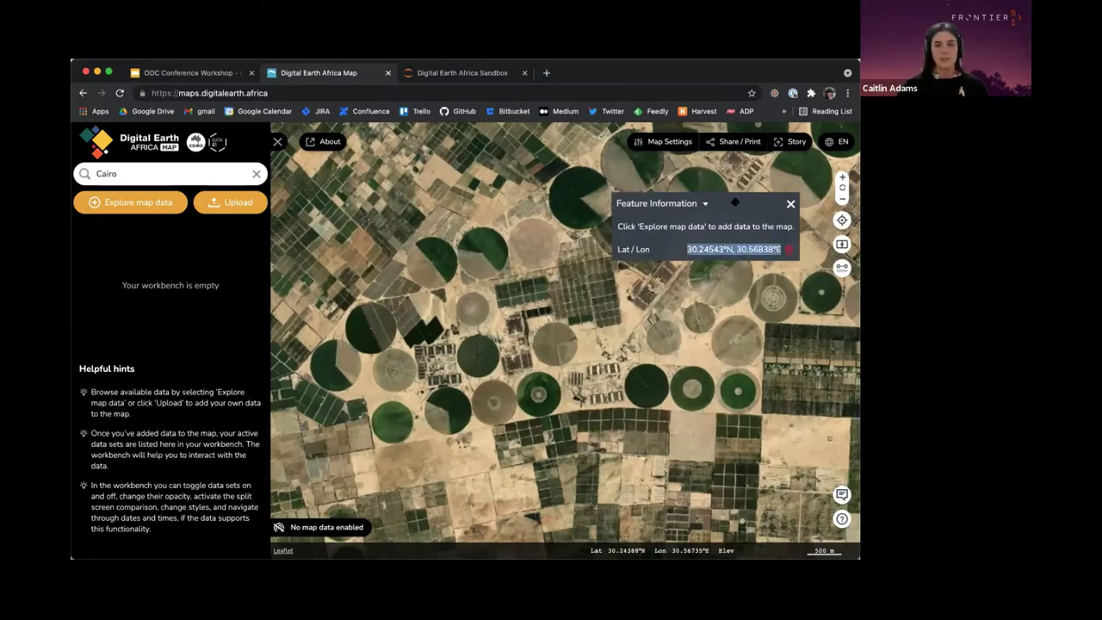
pyautogui.click(482, 72)
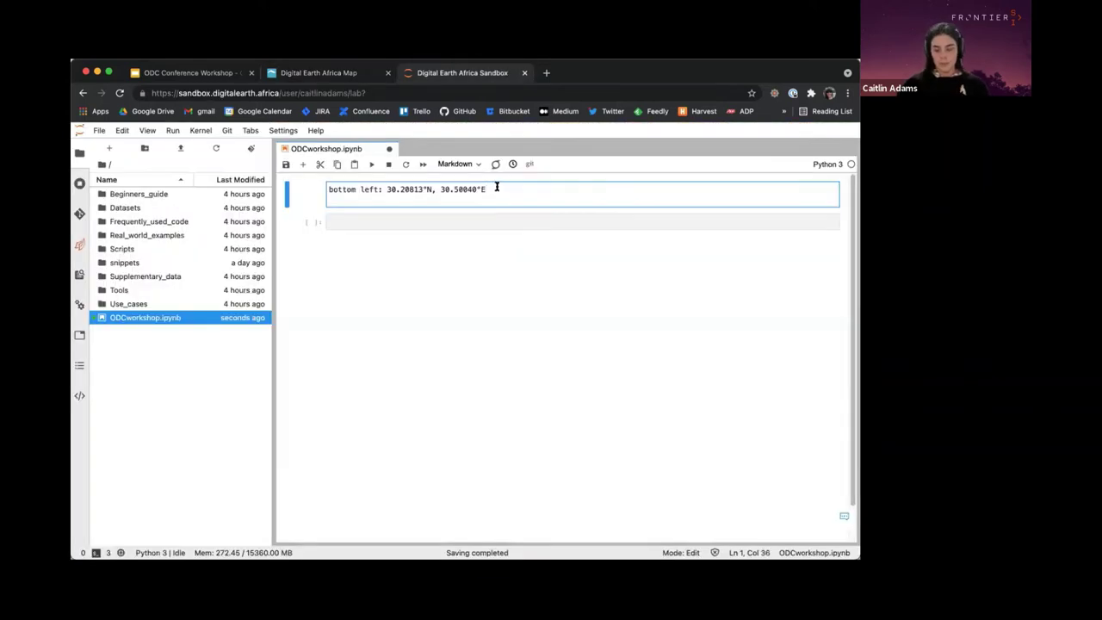
# Step: Add the copied coordinates to the Markdown cell as a second line reading "top right: 30.24543°N, 30.56838°E"
pyautogui.press('Return')
pyautogui.press('super+v')
pyautogui.press('super+Left')
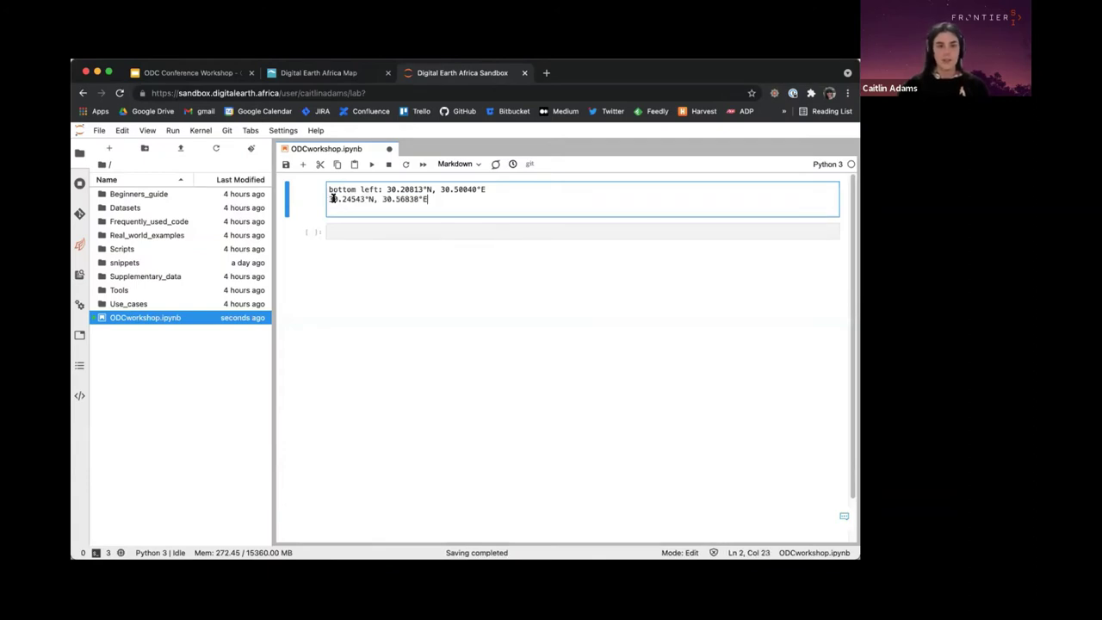
pyautogui.write('top right')
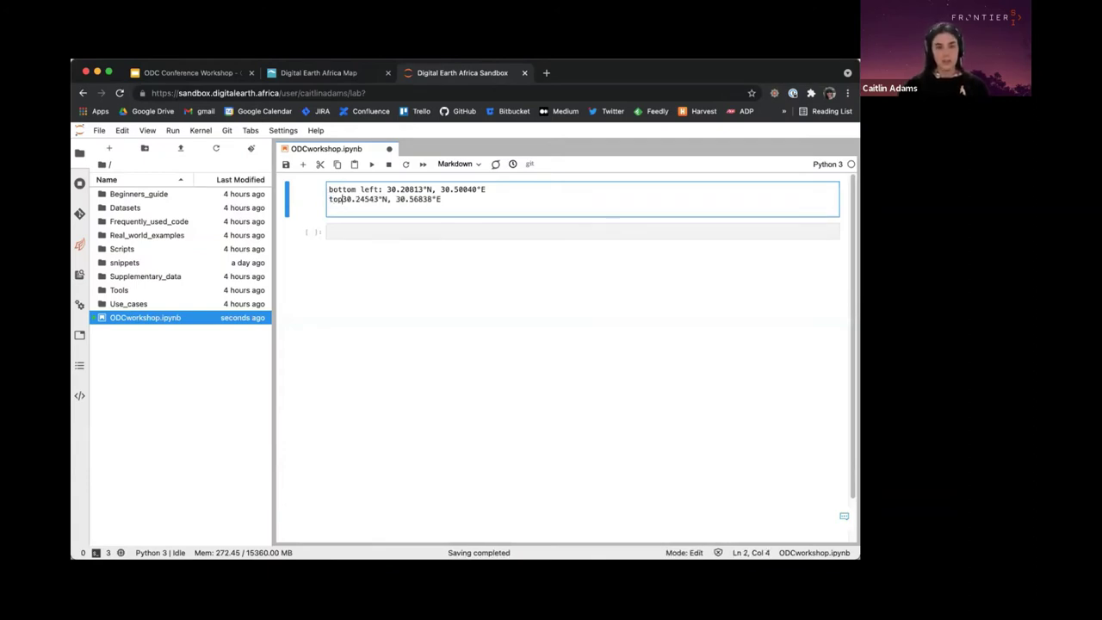
pyautogui.write(':')
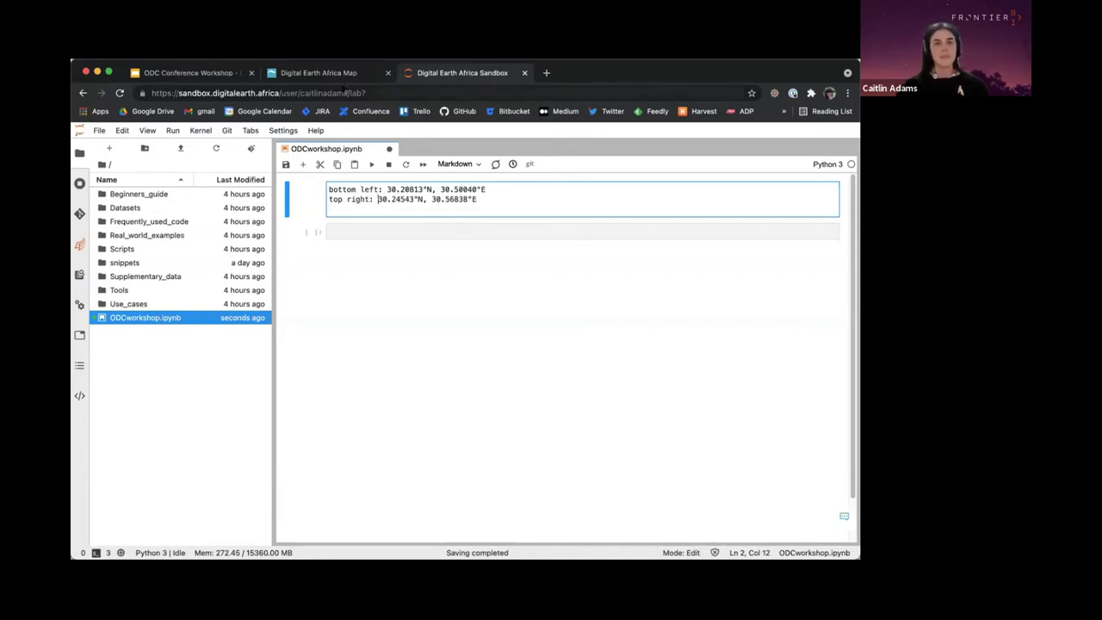
# Step: Switch to the Digital Earth Africa Map, dismiss the feature information for the picked point, and return to the Sandbox notebook
pyautogui.press('super+alt+Left')
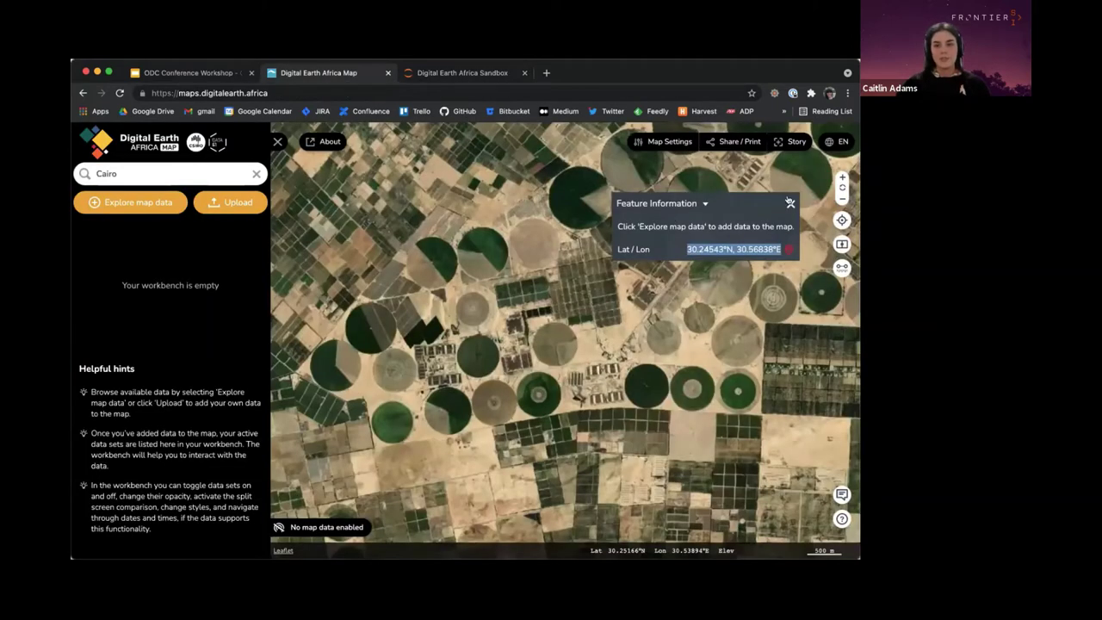
pyautogui.click(789, 203)
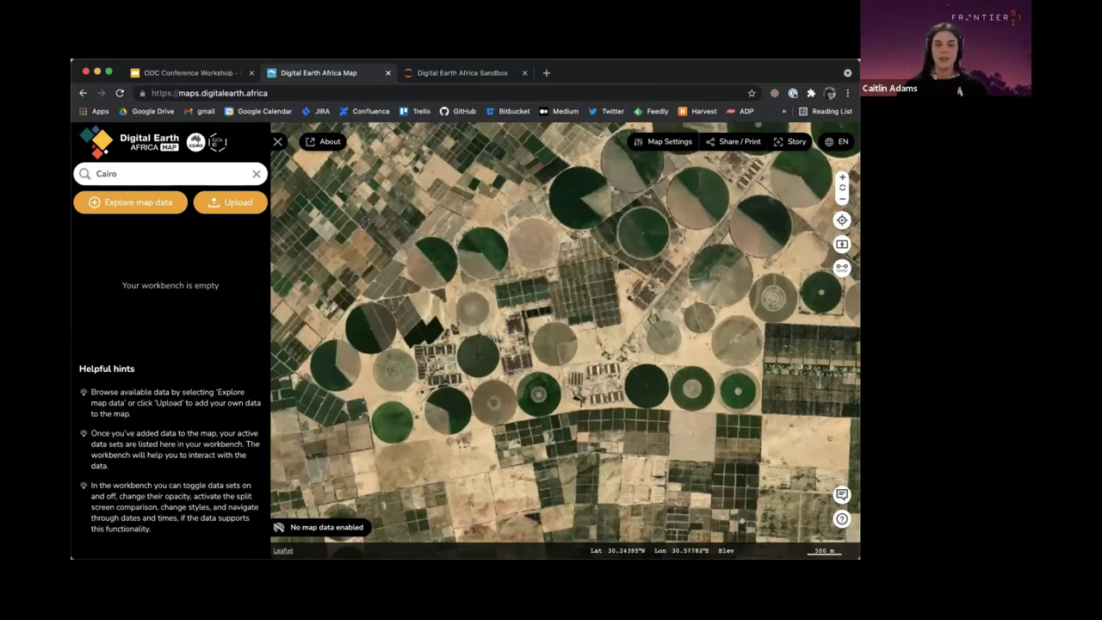
pyautogui.click(491, 74)
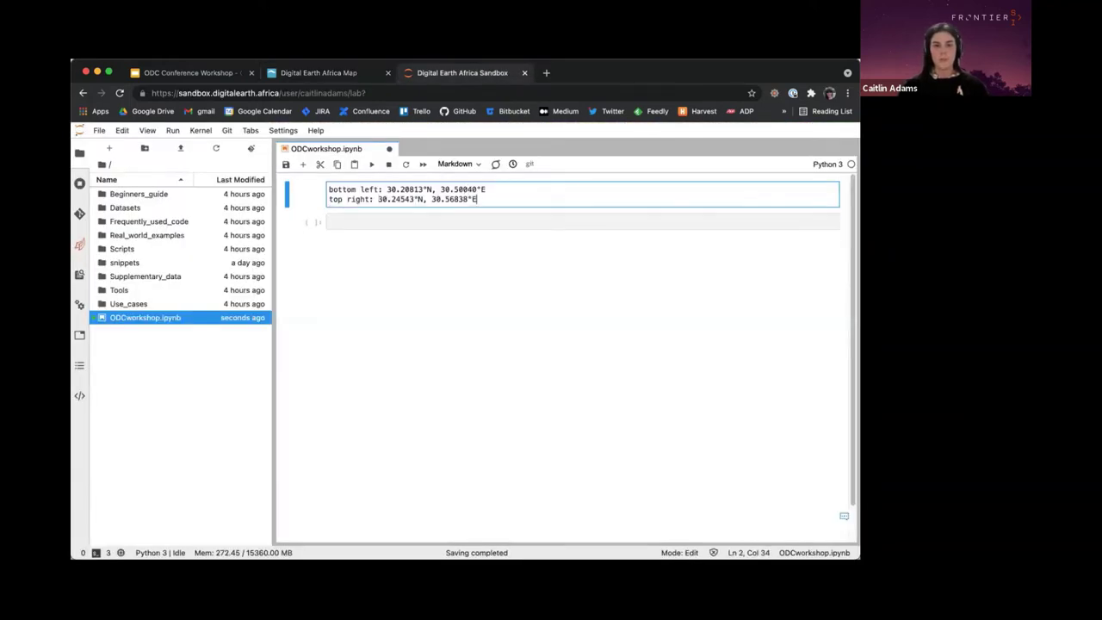
# Step: Insert a blank line between the bottom left and top right coordinates in the Markdown cell and render it
pyautogui.hotkey('shift', 'Return')
pyautogui.doubleClick(479, 188)
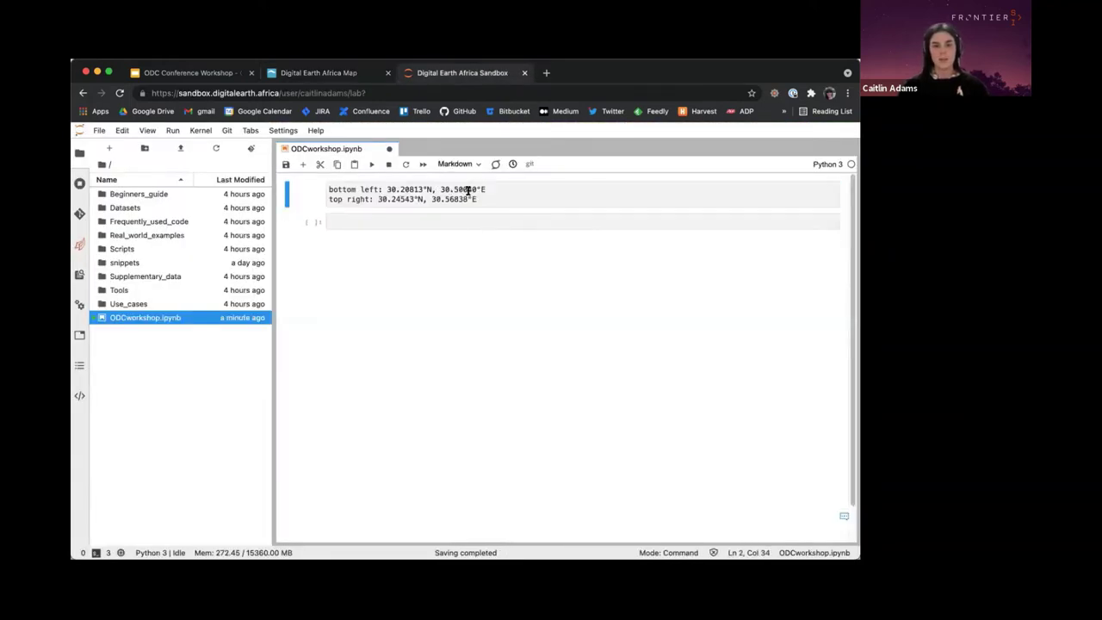
pyautogui.click(489, 189)
pyautogui.press('Return')
pyautogui.hotkey('shift', 'Return')
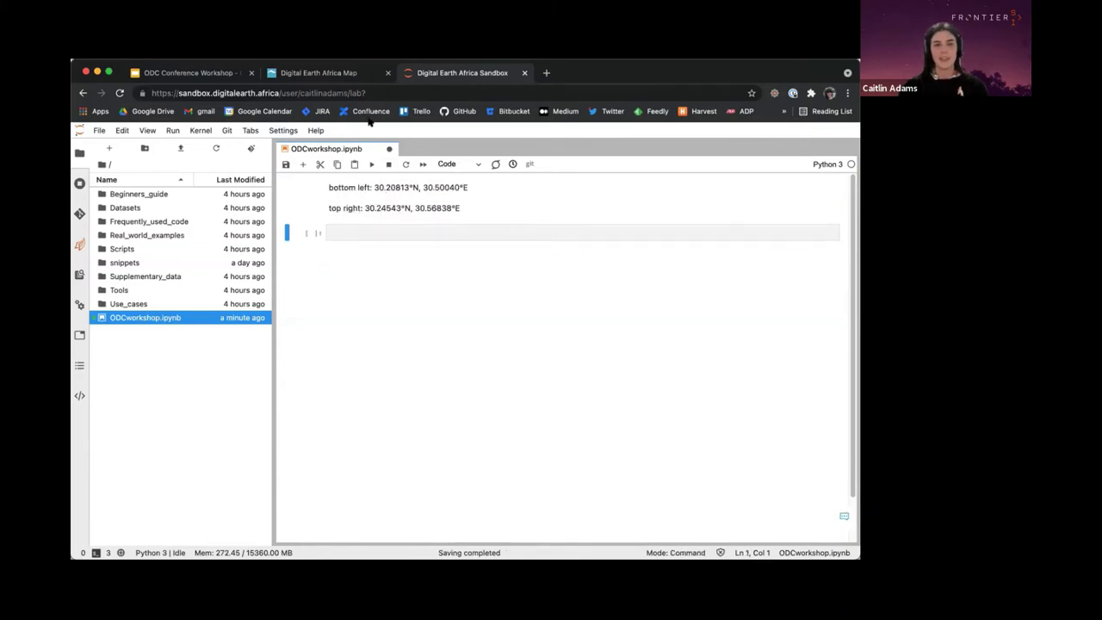
# Step: In the Digital Earth Africa Map, browse the data catalogue to the daily surface reflectance datasets under Satellite images
pyautogui.click(352, 76)
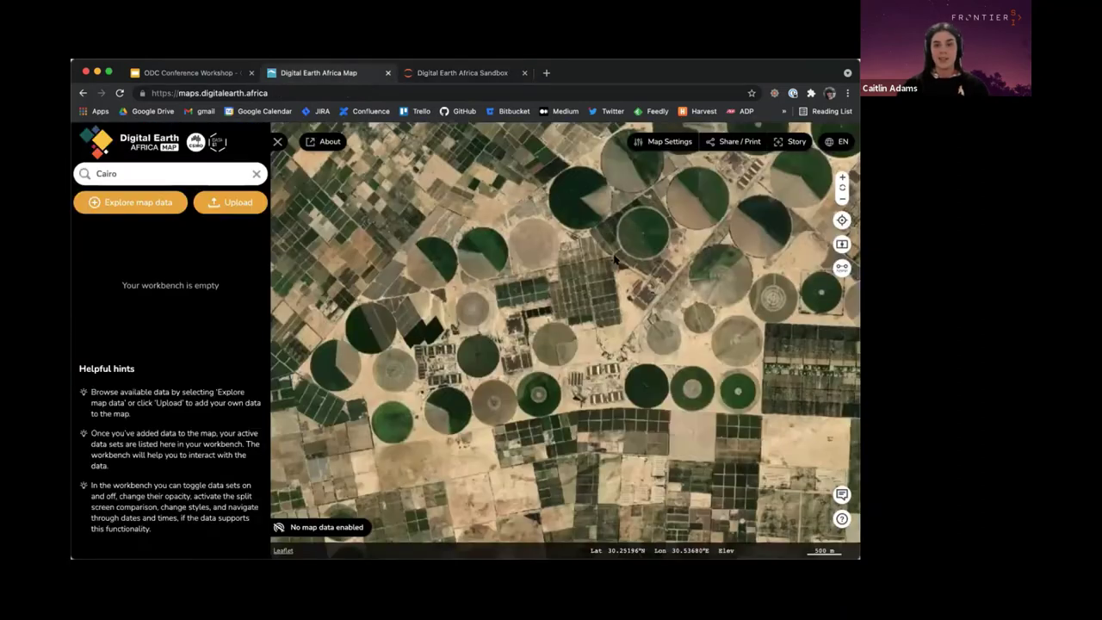
pyautogui.click(667, 142)
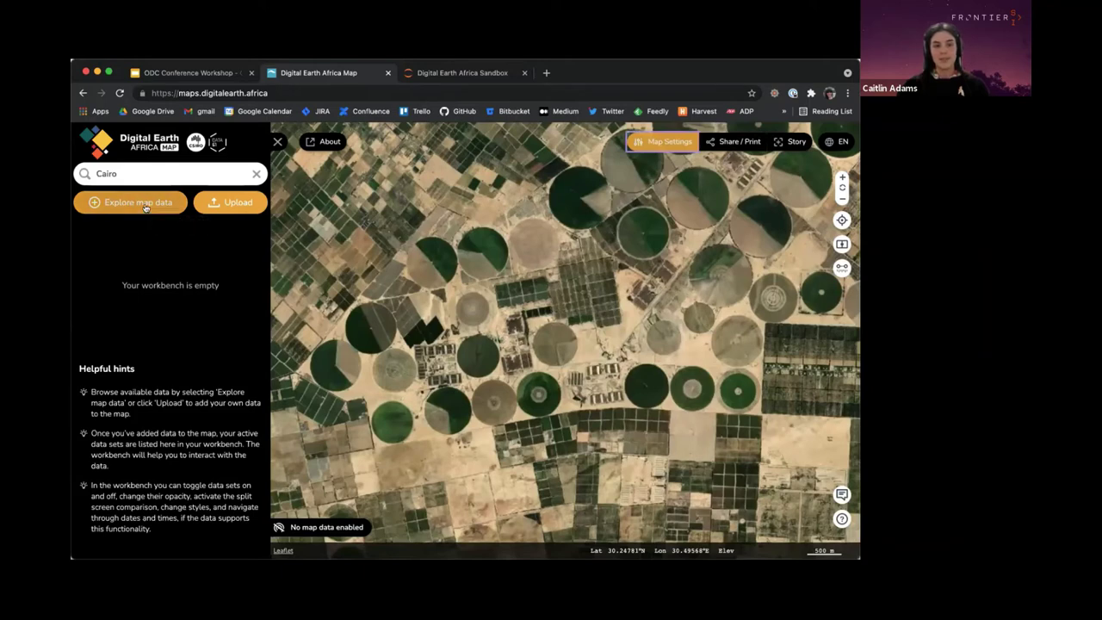
pyautogui.click(145, 207)
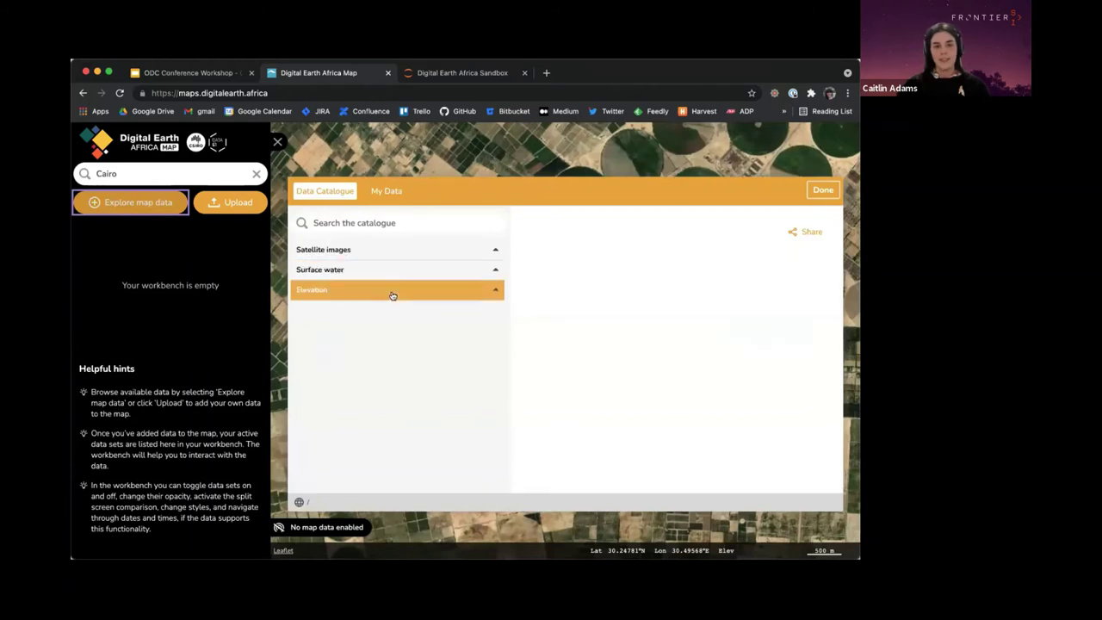
pyautogui.click(464, 253)
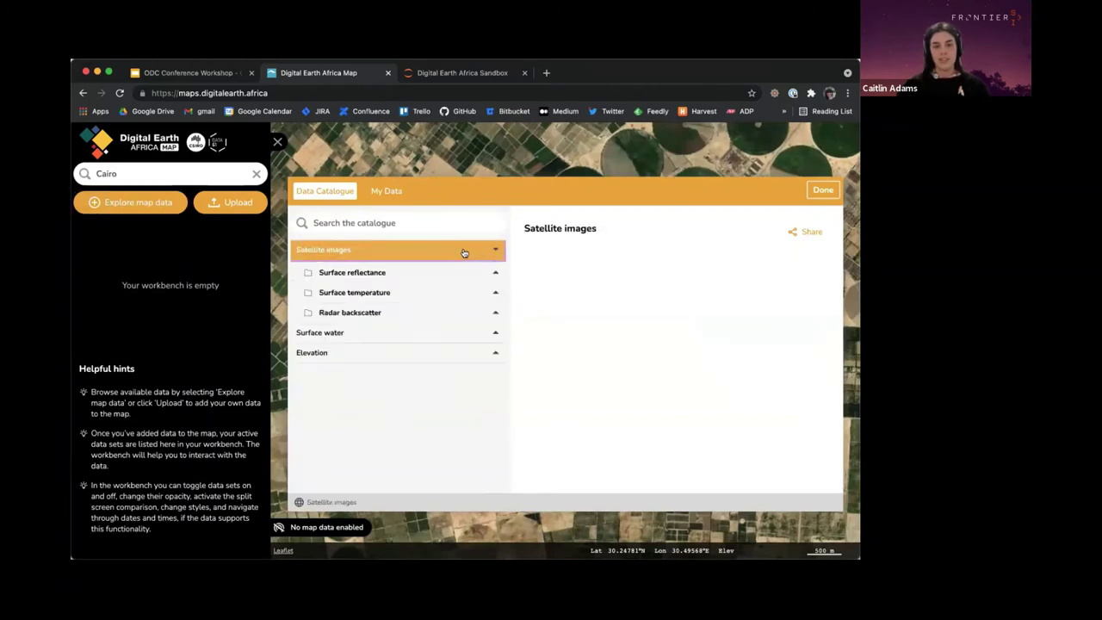
pyautogui.click(386, 273)
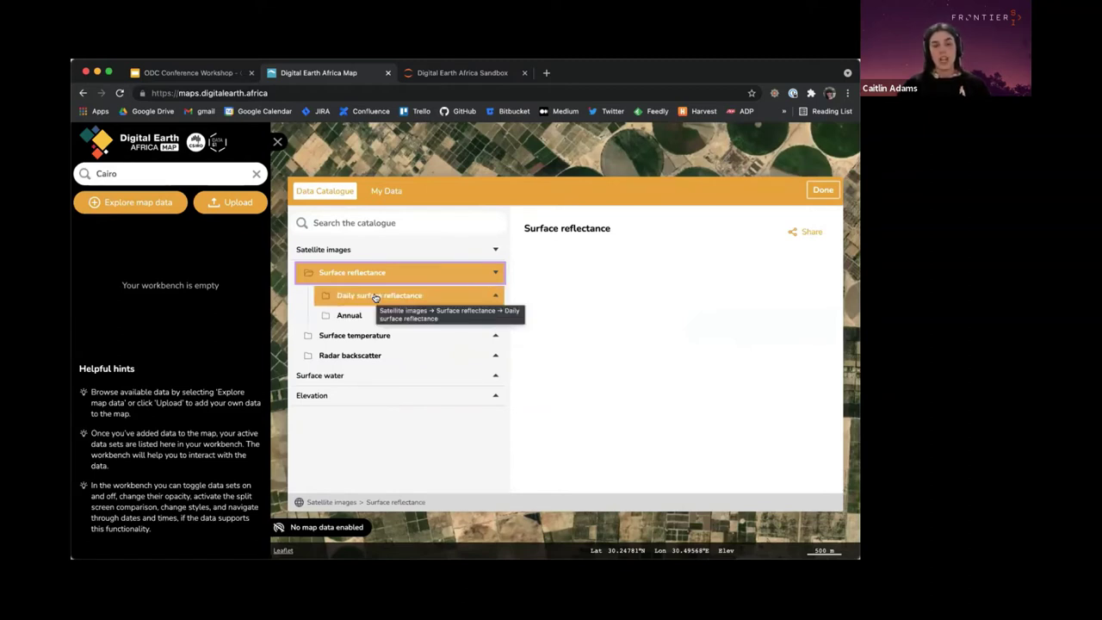
pyautogui.click(422, 297)
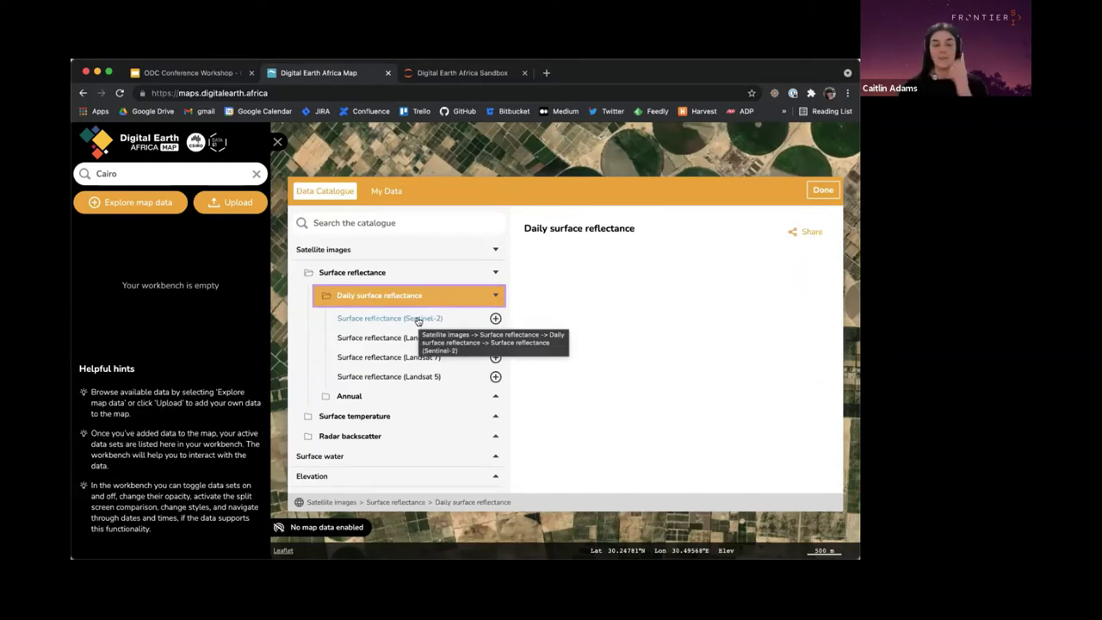
# Step: Open the details of Surface reflectance (Sentinel-2) and select its layer name, s2_l2a, at the end of the description
pyautogui.click(417, 320)
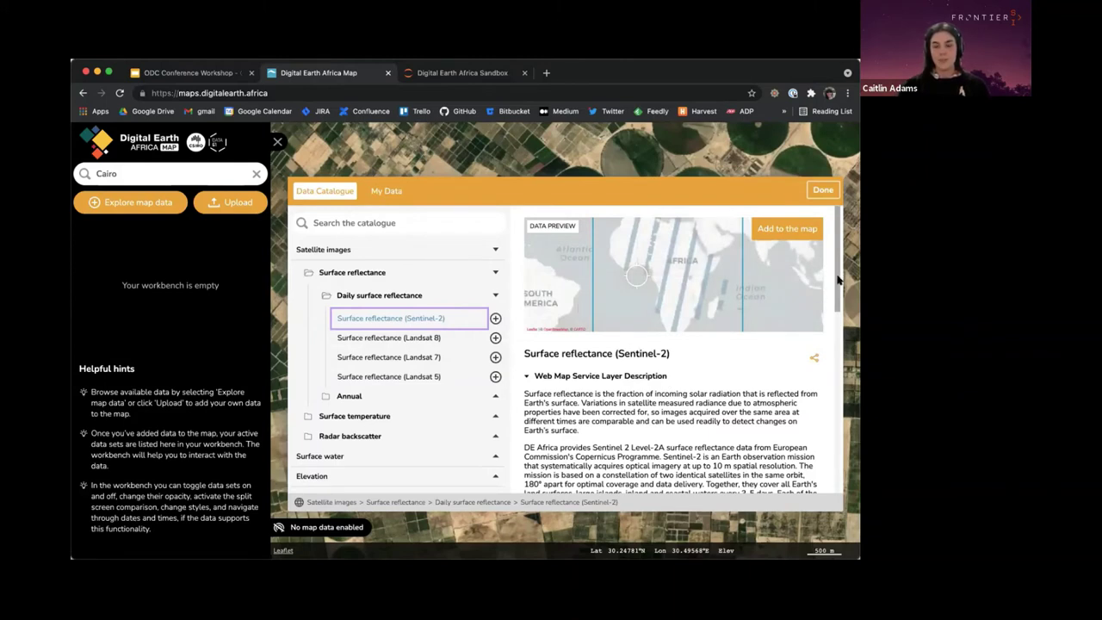
pyautogui.moveTo(839, 284); pyautogui.dragTo(840, 469)
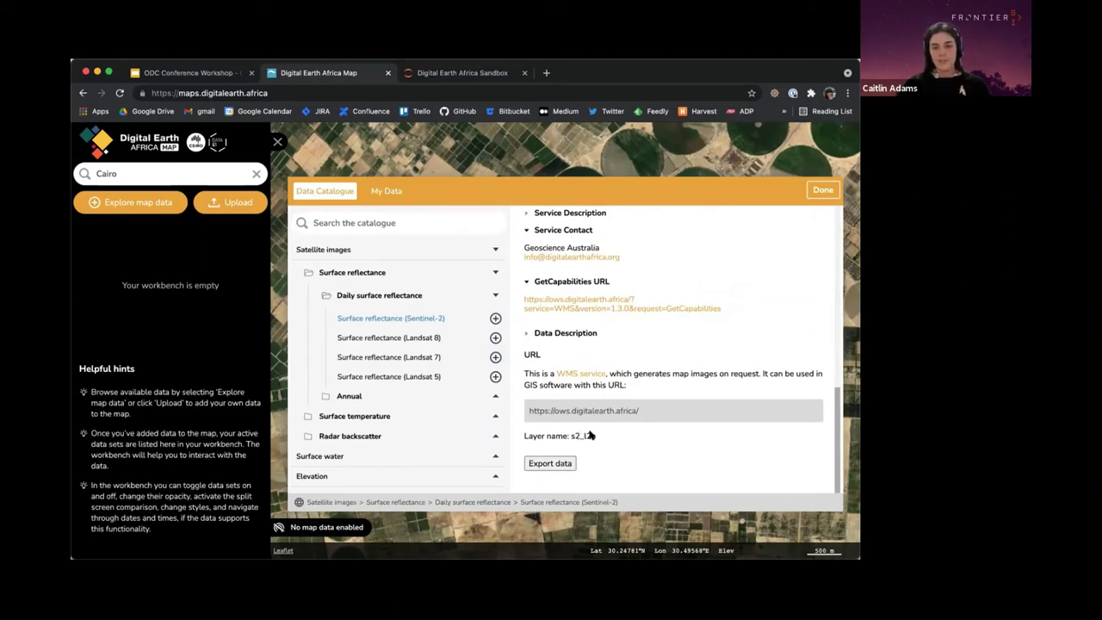
pyautogui.moveTo(594, 436); pyautogui.dragTo(563, 436)
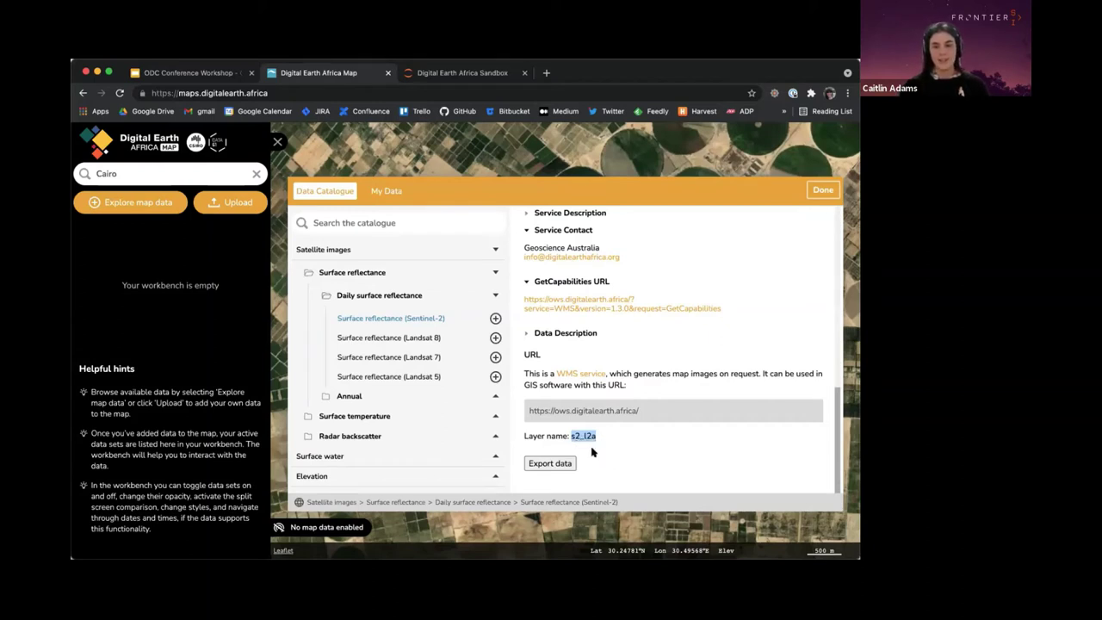
# Step: In the Sandbox notebook, add the line "sentinel-2 product name: s2_l2a" below the coordinates in the Markdown cell and render it
pyautogui.click(465, 73)
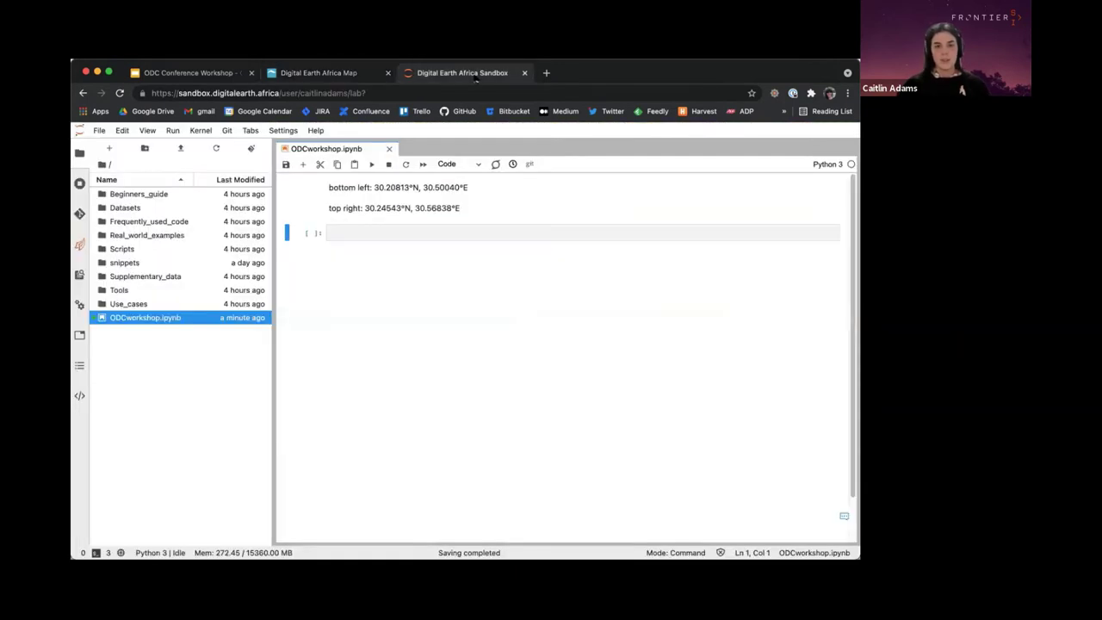
pyautogui.click(473, 209)
pyautogui.click(490, 208)
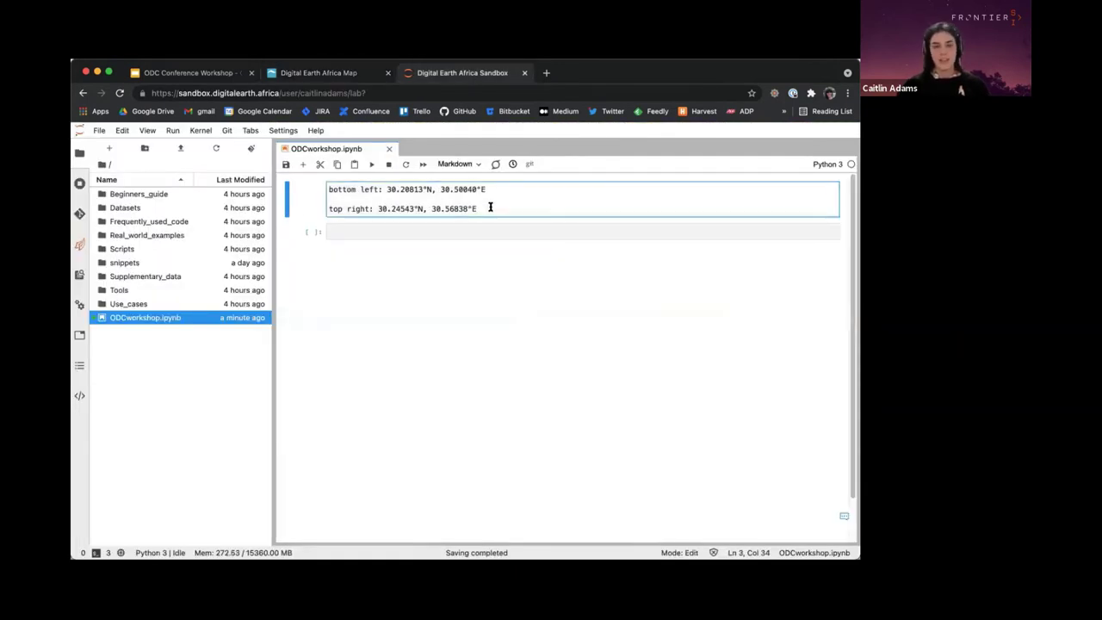
pyautogui.press('Return')
pyautogui.press('Return')
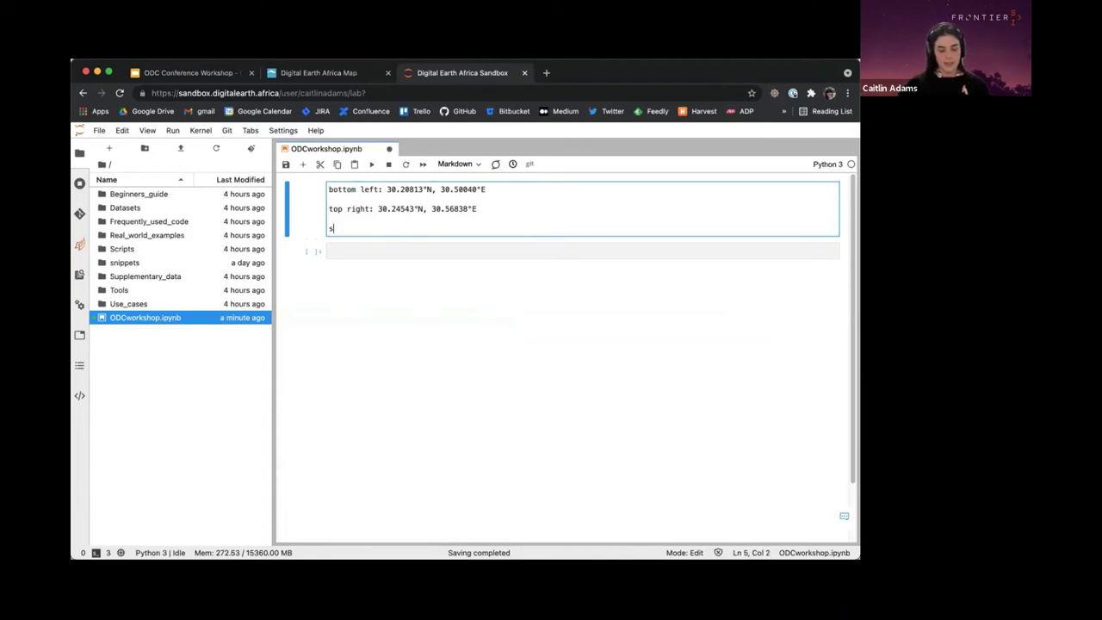
pyautogui.write('sentinel-2 ')
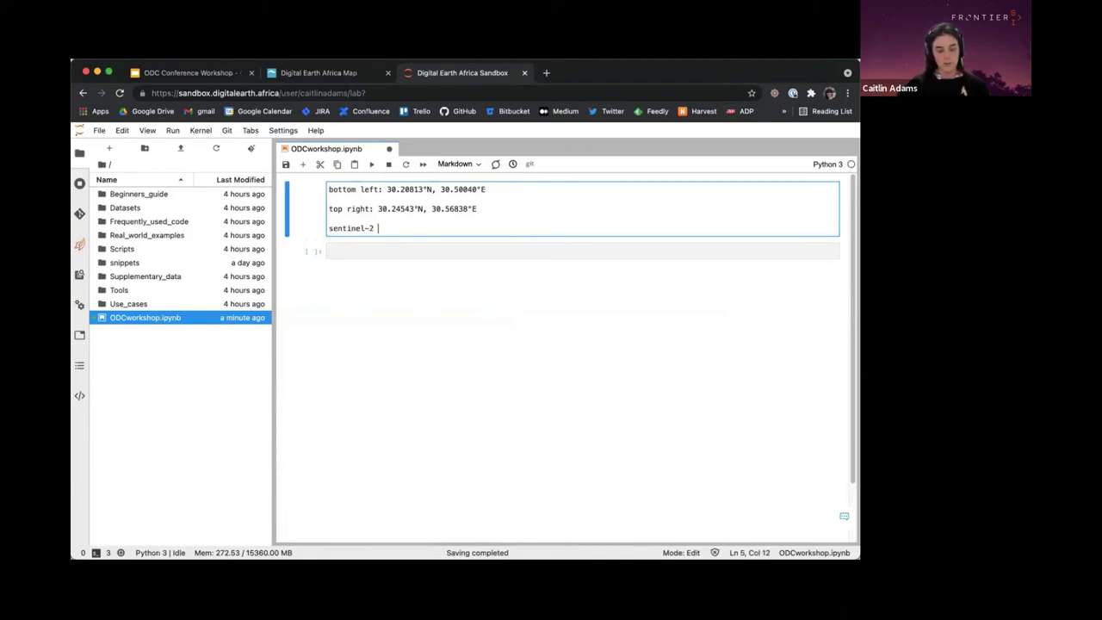
pyautogui.write('product name')
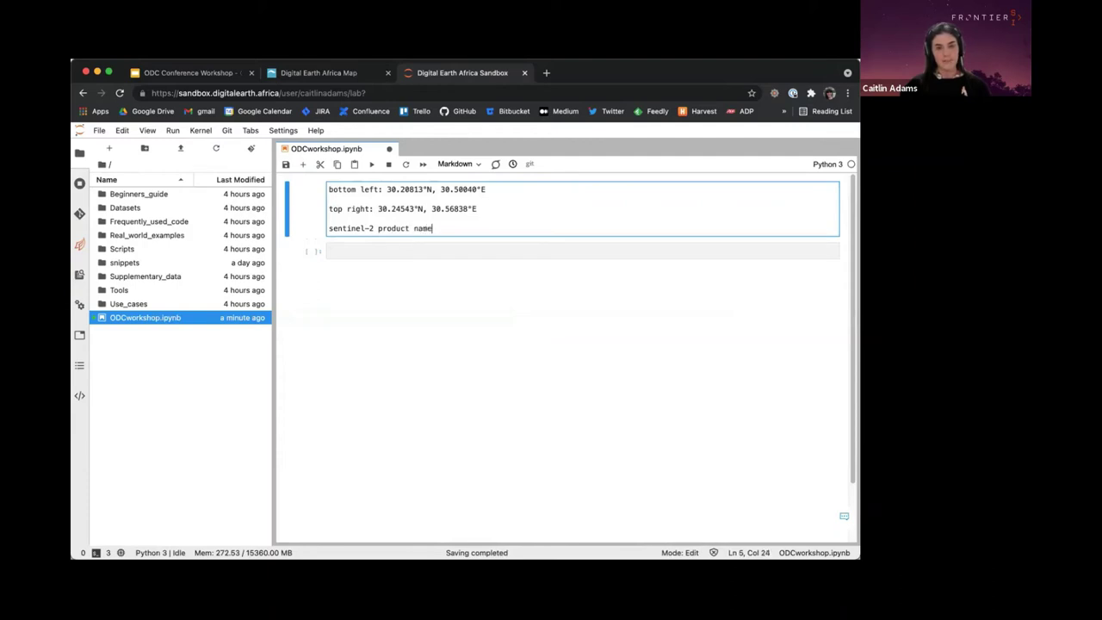
pyautogui.write(': s2_l2a')
pyautogui.press('Return')
pyautogui.hotkey('shift', 'Return')
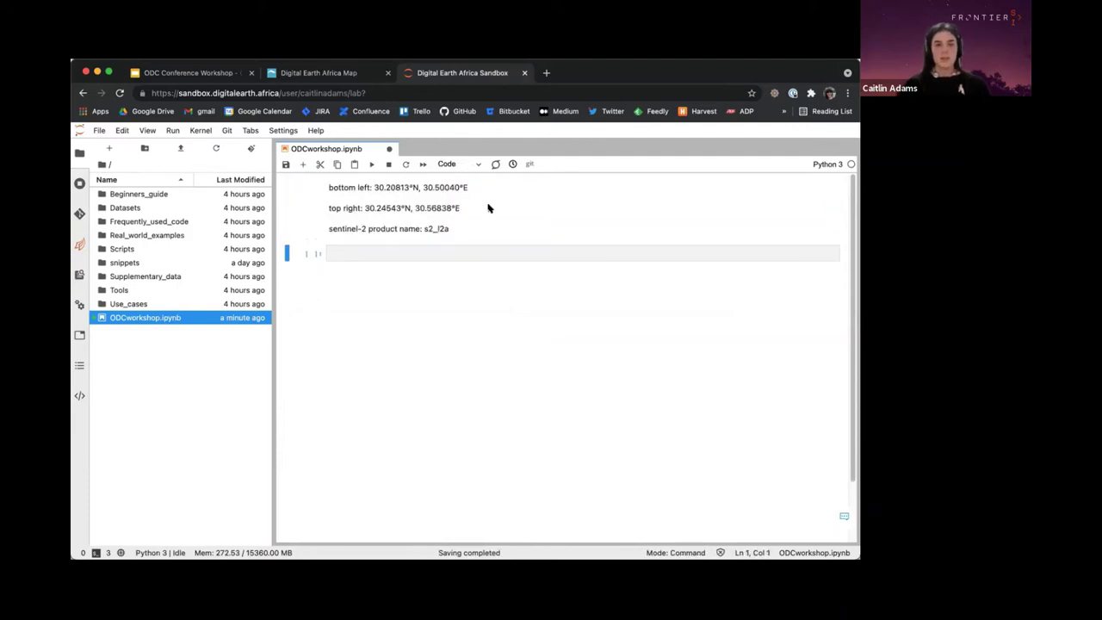
# Step: Return to the Digital Earth Africa Map and add the Surface reflectance (Sentinel-2) dataset to the map
pyautogui.click(331, 74)
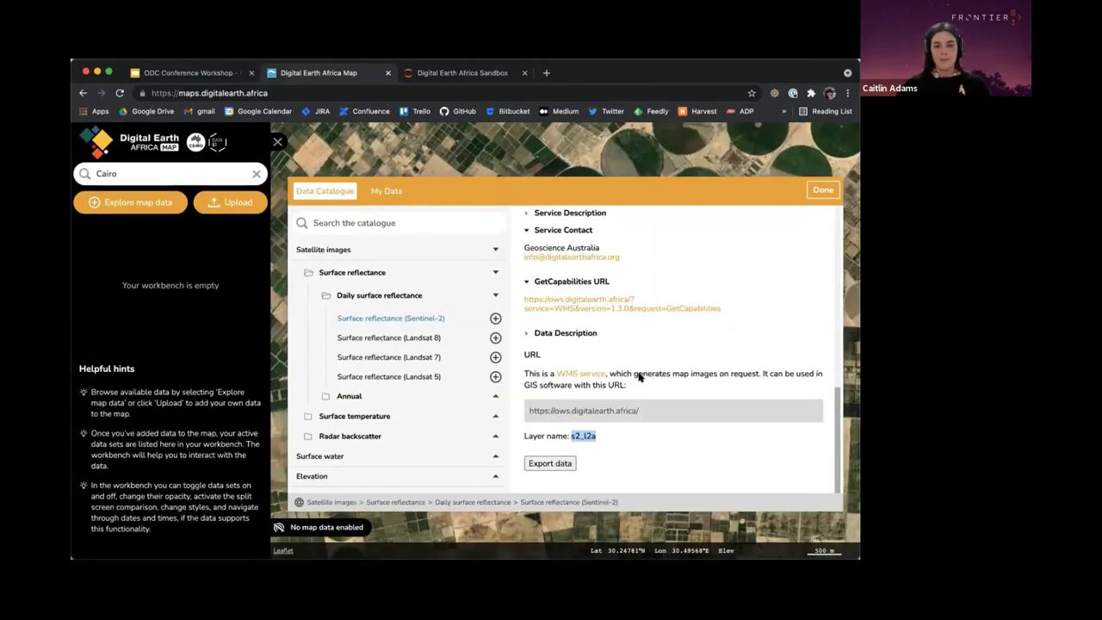
pyautogui.moveTo(836, 402); pyautogui.dragTo(831, 206)
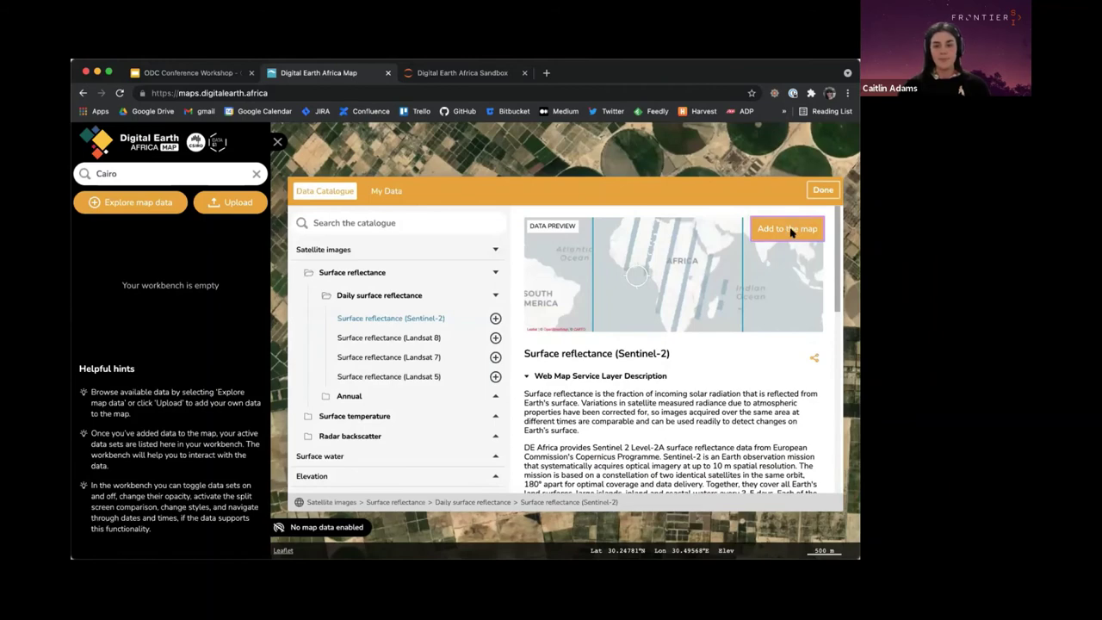
pyautogui.click(787, 228)
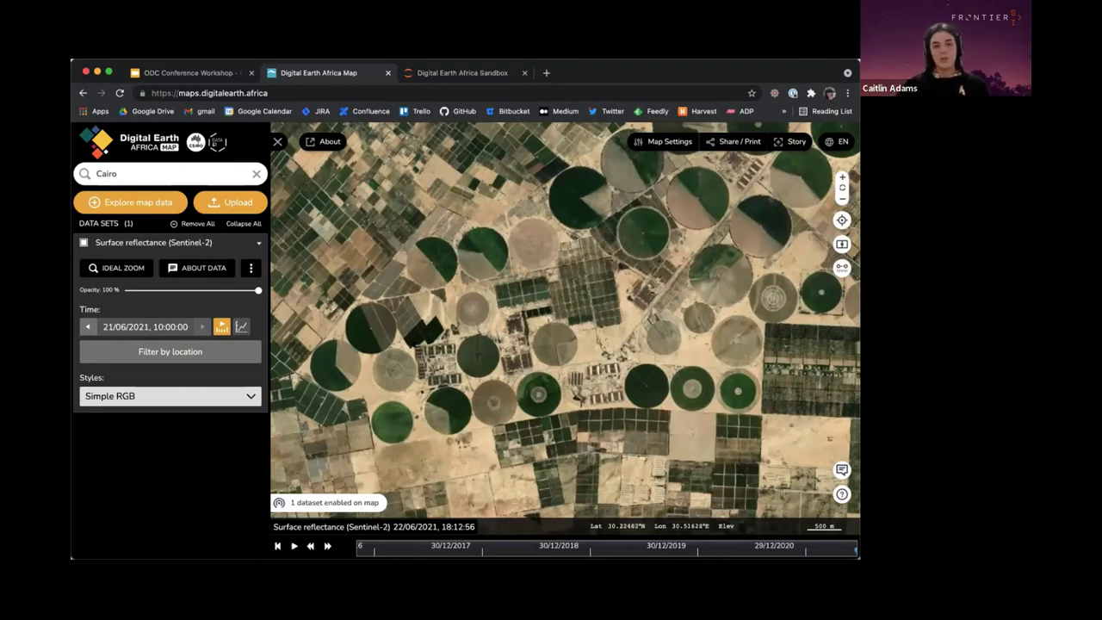
# Step: Filter the Sentinel-2 captures by a location among the circular fields, about 30.225°N, 30.527°E, and show the 17/06/2021 image
pyautogui.click(210, 355)
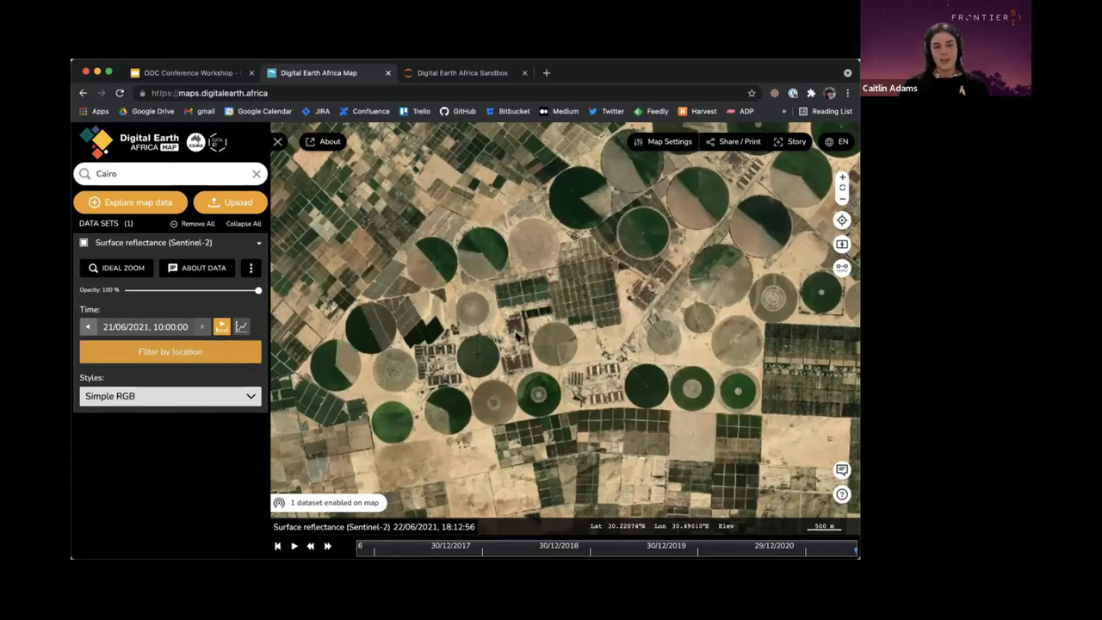
pyautogui.click(517, 336)
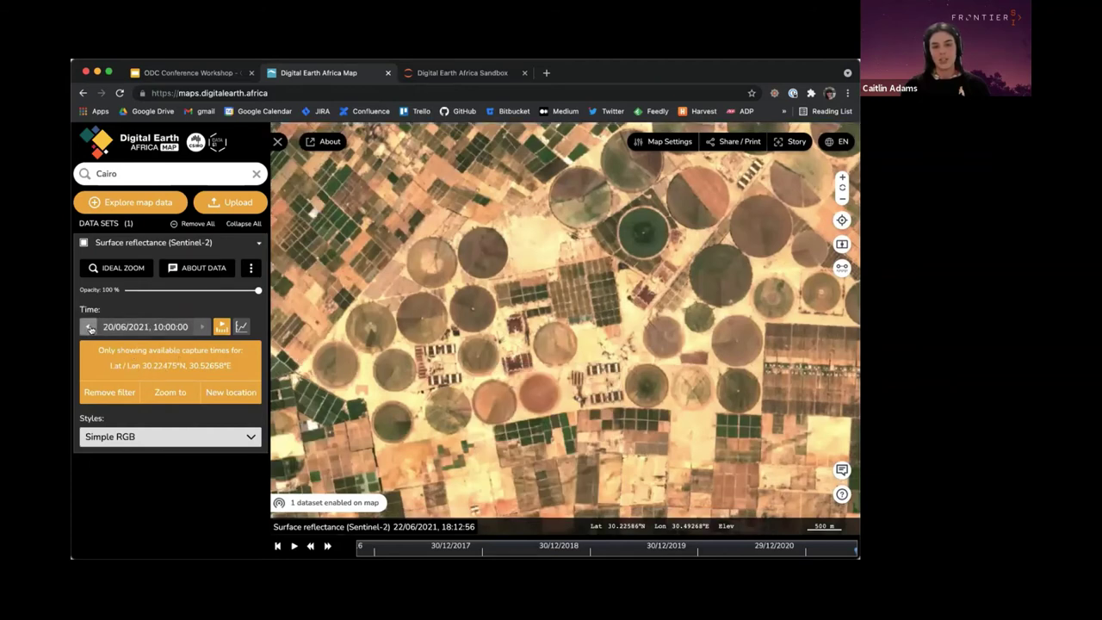
pyautogui.click(89, 327)
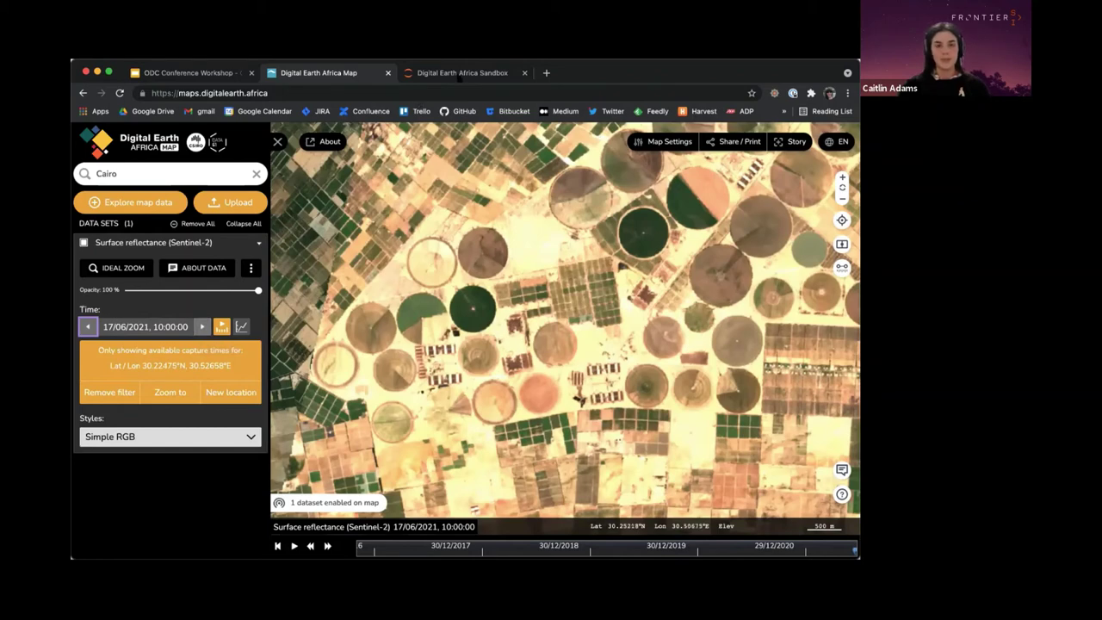
# Step: In the Sandbox, open 03_Loading_data.ipynb from Beginners_guide, narrow the file browser, and place the notebook side by side with ODCworkshop.ipynb
pyautogui.hotkey('ctrl', 'Tab')
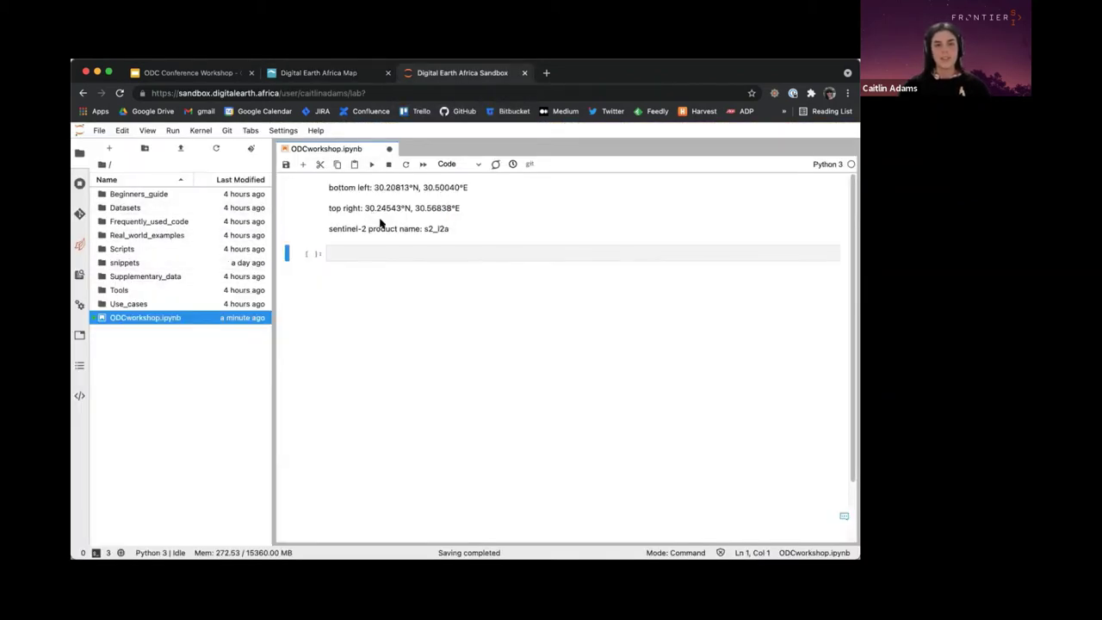
pyautogui.doubleClick(156, 193)
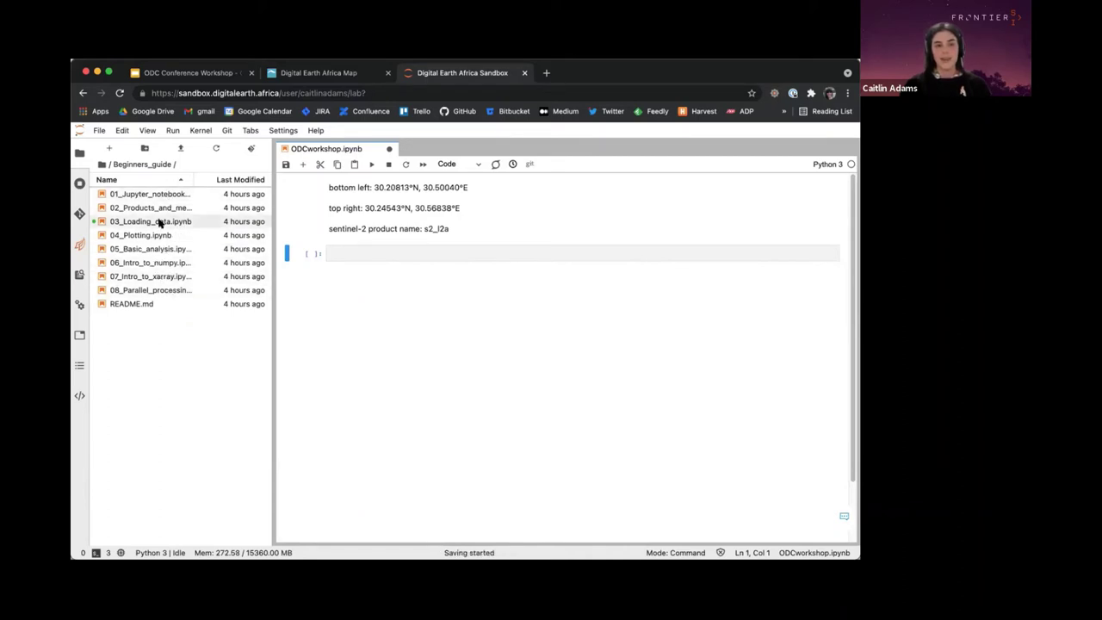
pyautogui.doubleClick(159, 222)
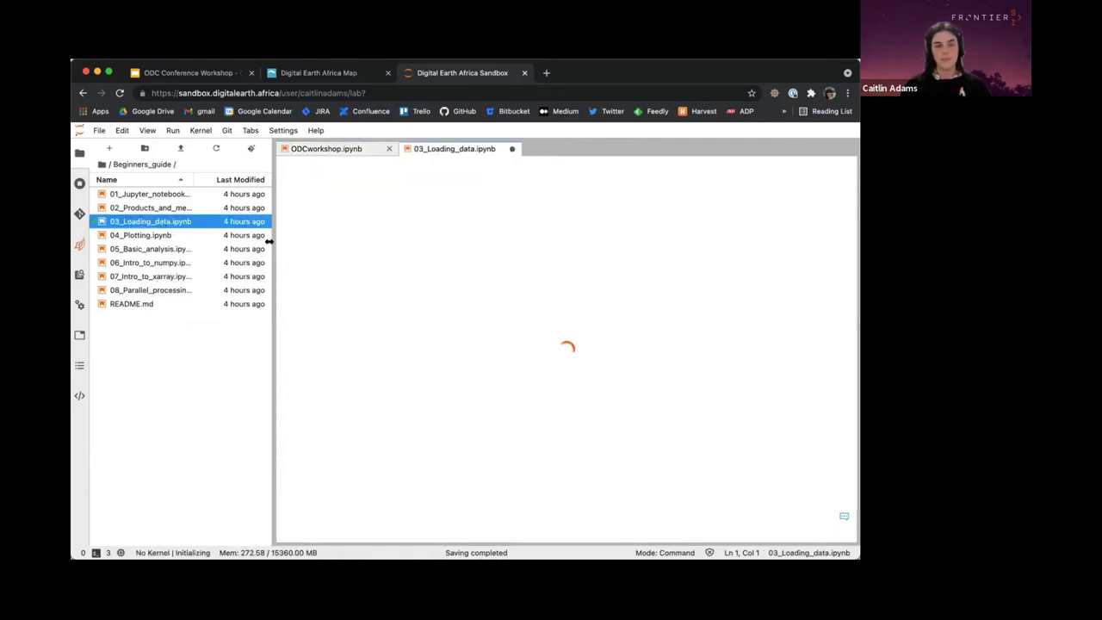
pyautogui.moveTo(272, 258); pyautogui.dragTo(193, 260)
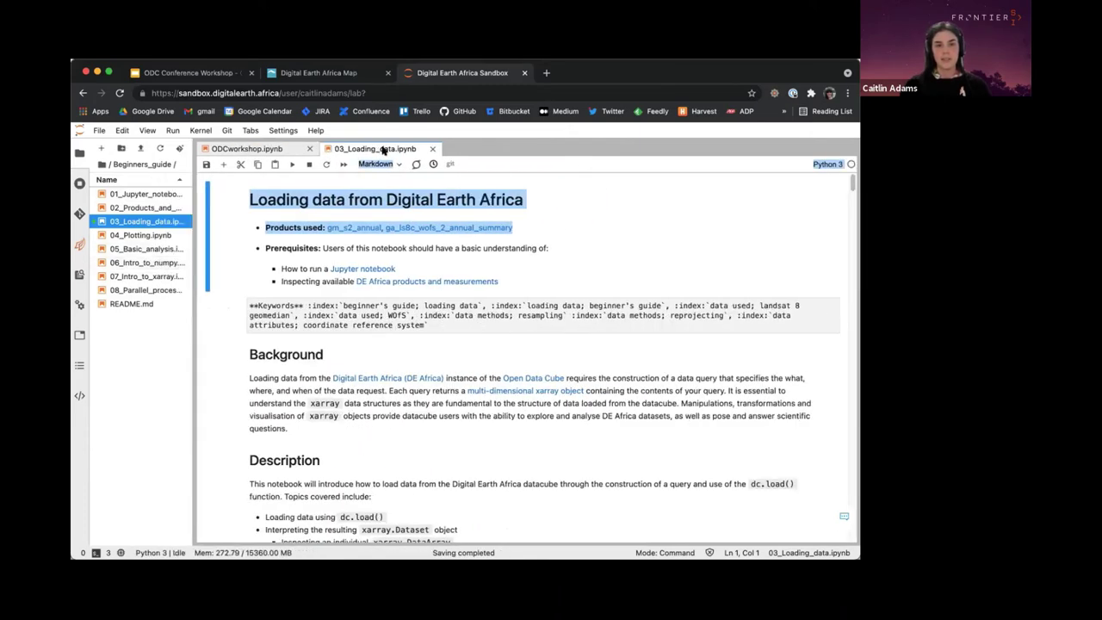
pyautogui.moveTo(401, 152); pyautogui.dragTo(818, 173)
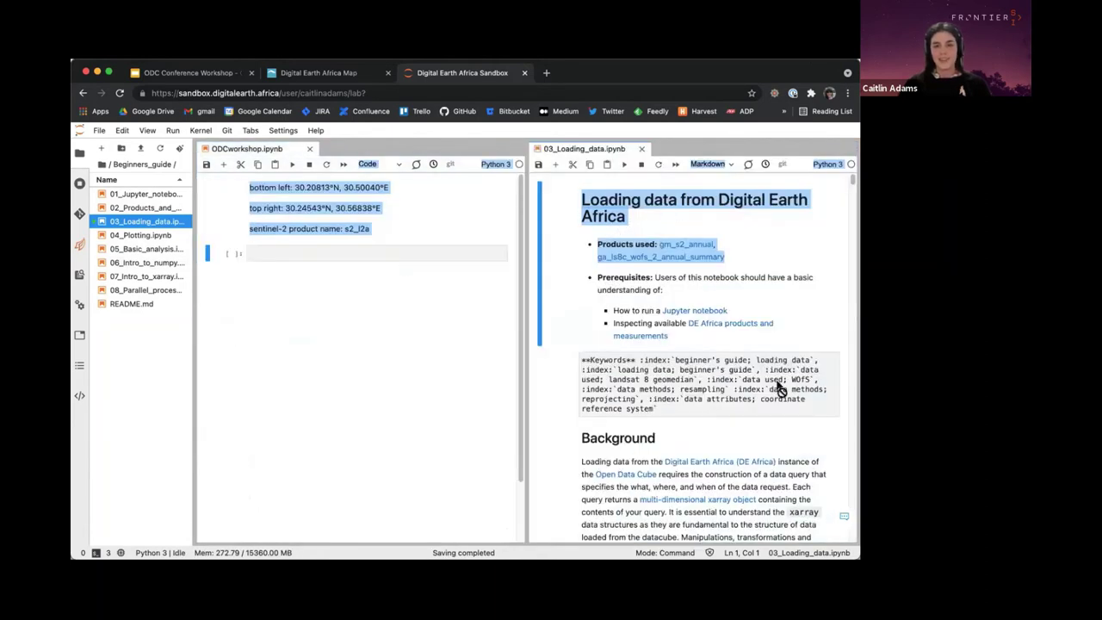